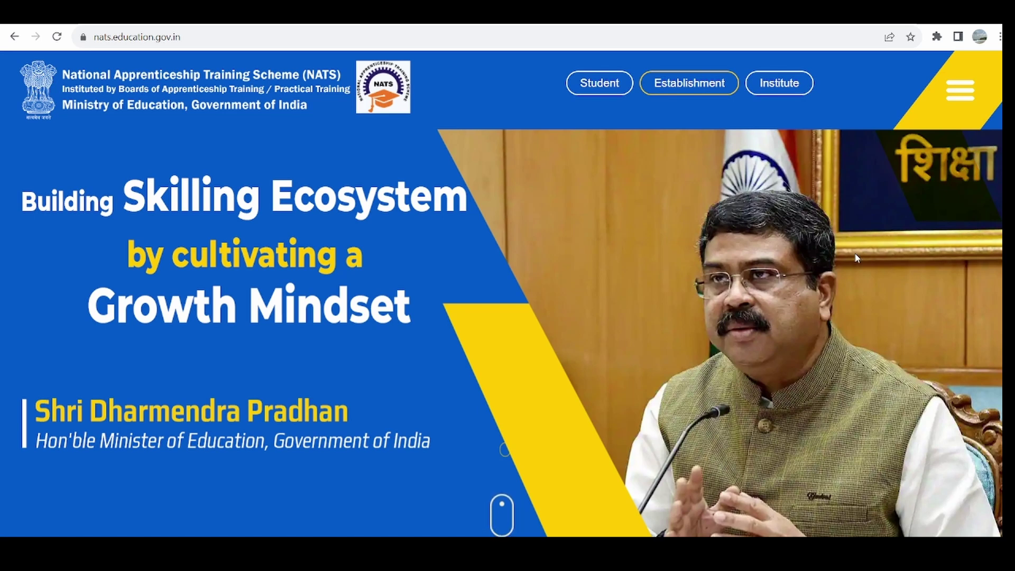
- Open the Establishment section from the portal's header
left_click(683, 90)
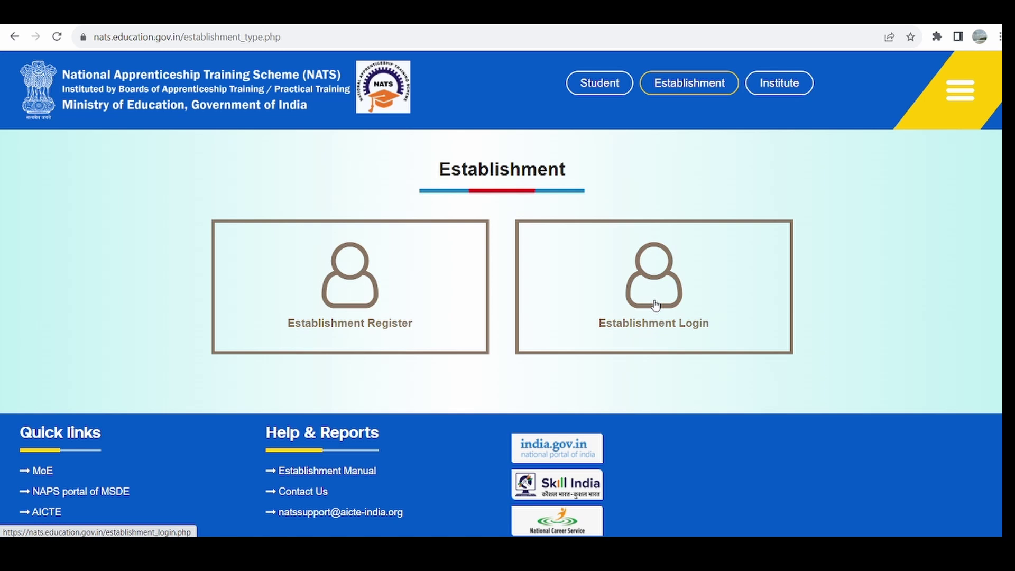
- Open Establishment Login and fill in the saved account e-mail and the password
left_click(655, 305)
scroll(703, 307, "down", 3)
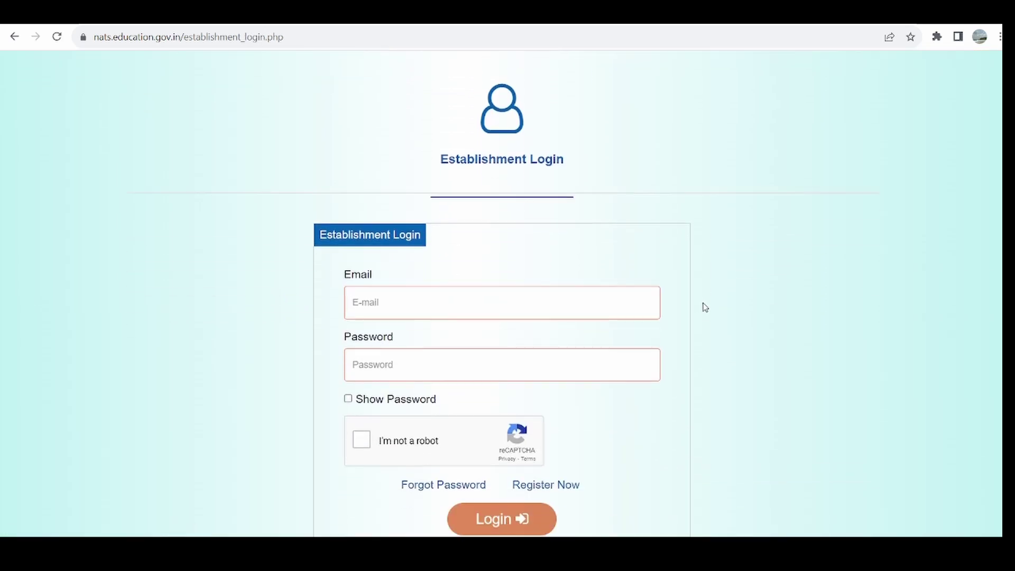
left_click(391, 242)
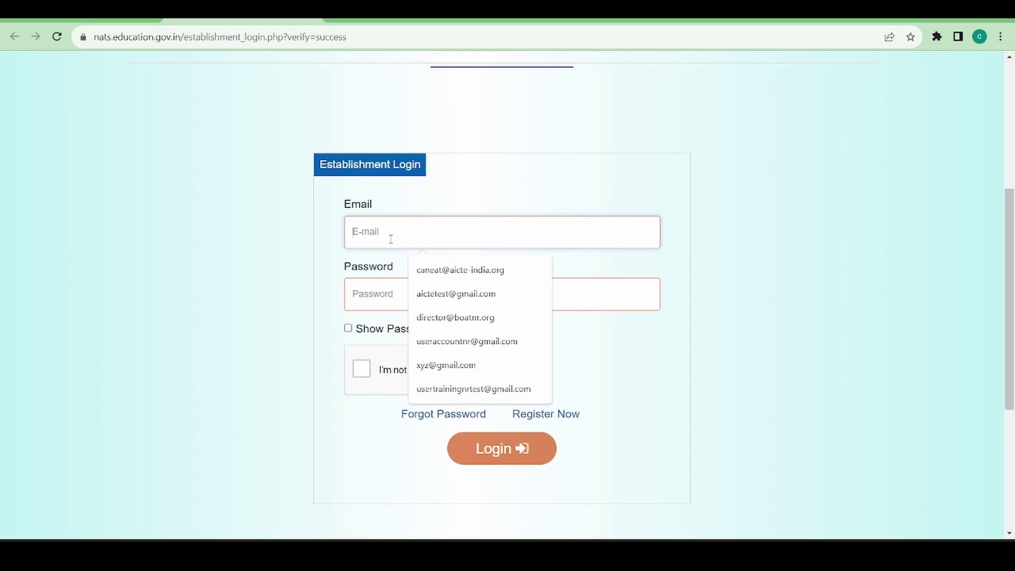
left_click(421, 269)
left_click(398, 286)
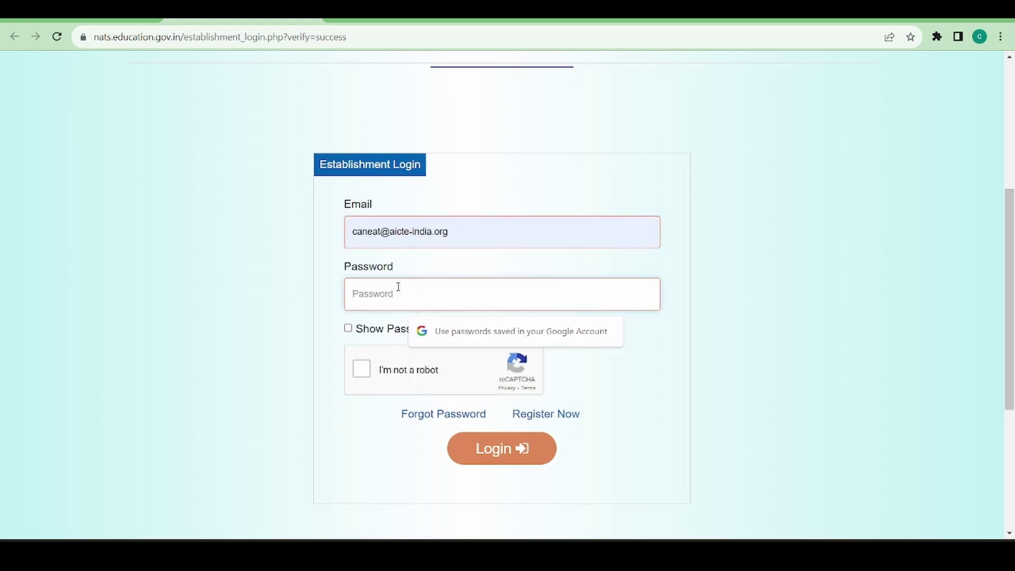
type("*")
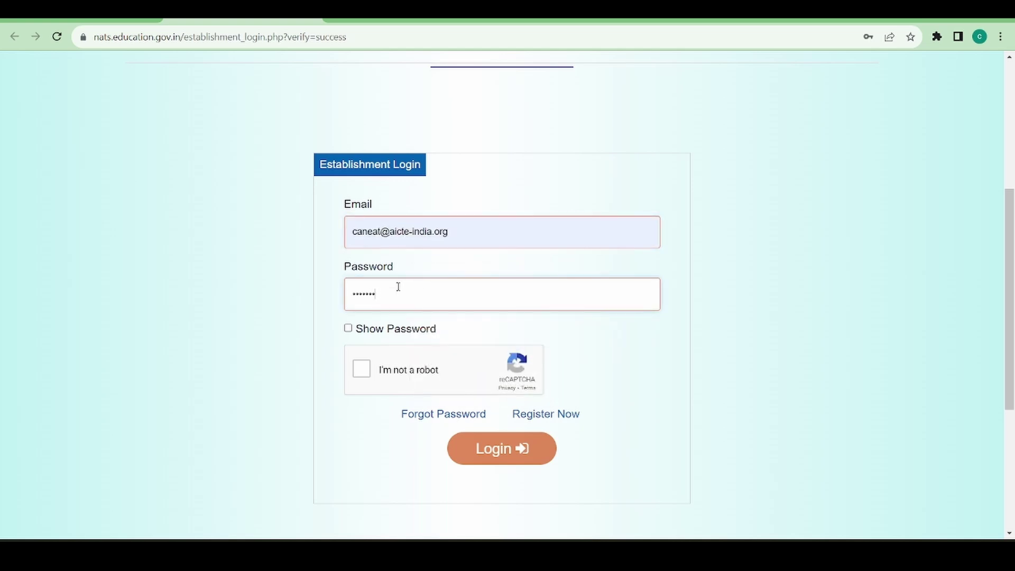
type("*")
- Pass the reCAPTCHA bicycle image challenge and log in
scroll(398, 287, "down", 1)
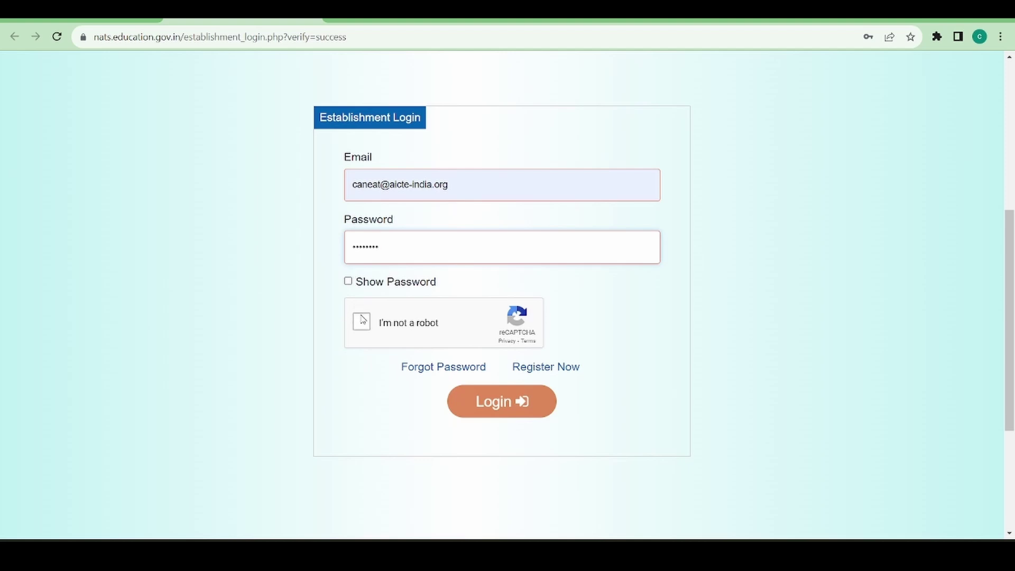
left_click(362, 320)
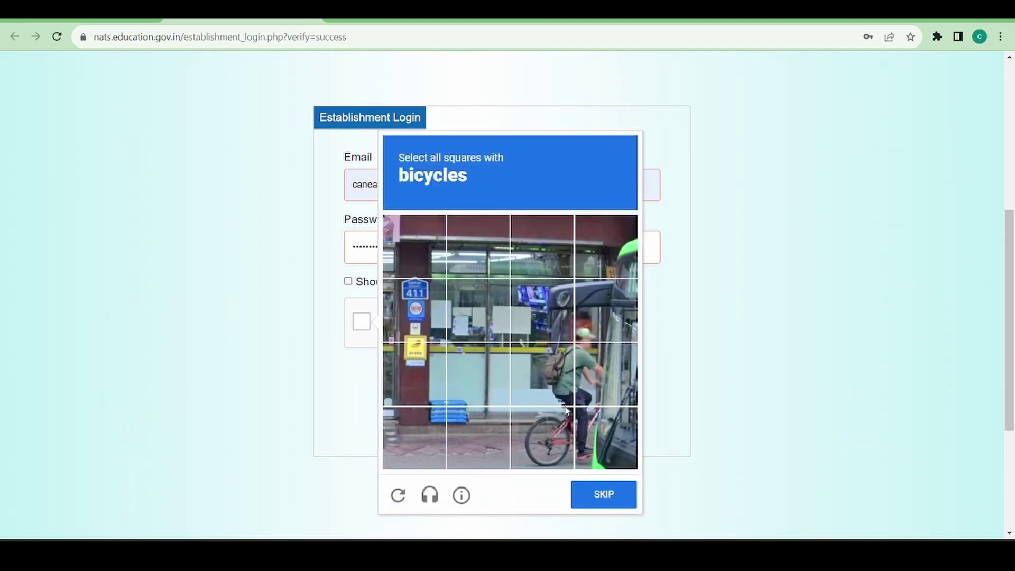
left_click(565, 435)
left_click(577, 437)
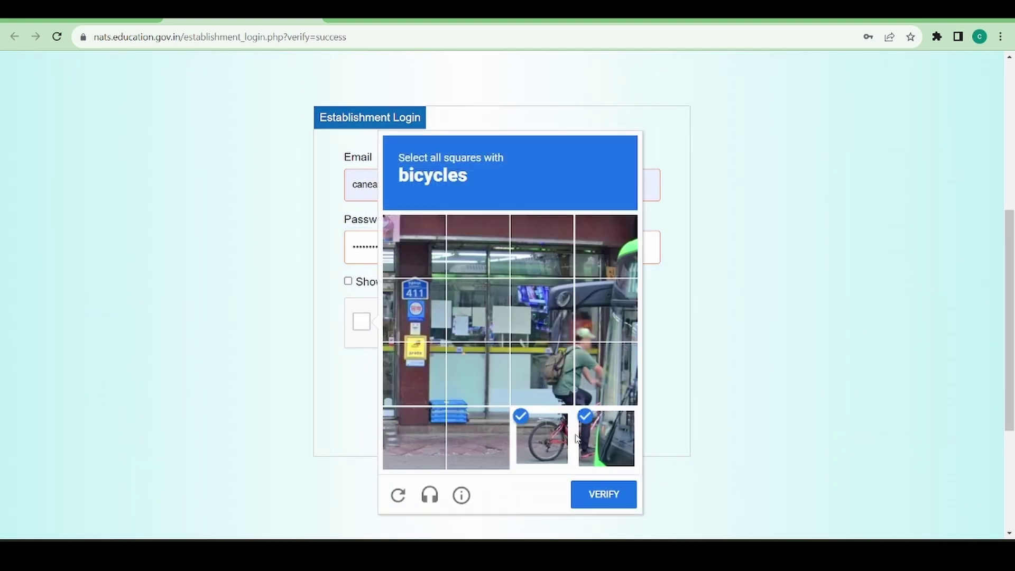
left_click(601, 495)
left_click(515, 402)
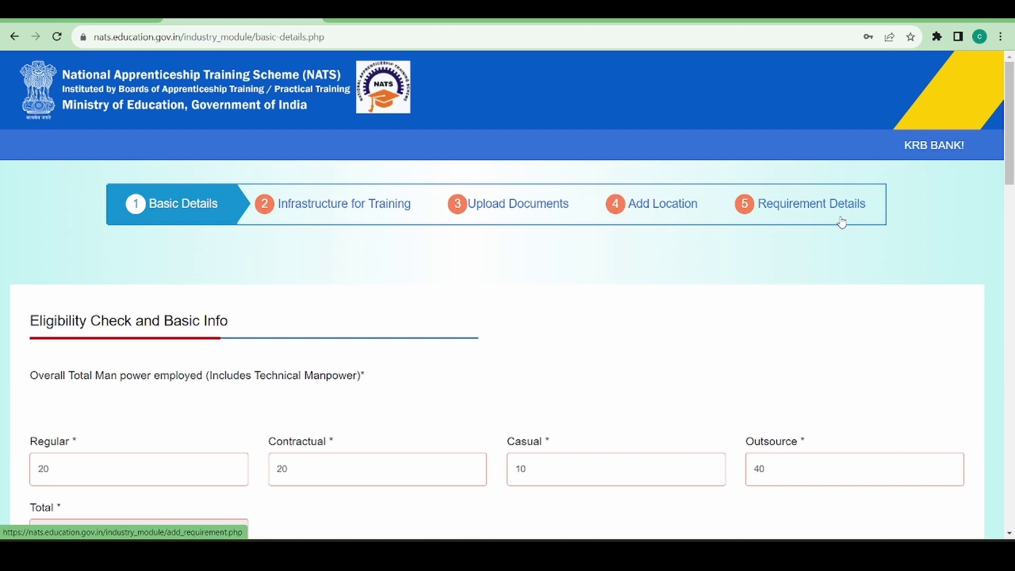
- Scroll down through the filled Basic Details form to its end
scroll(842, 222, "down", 5)
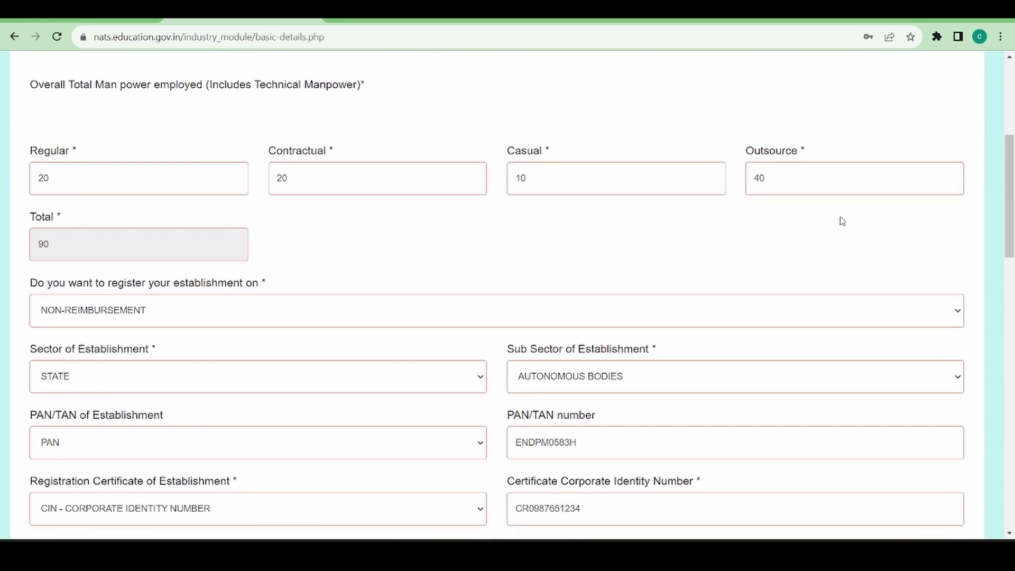
scroll(728, 224, "down", 2)
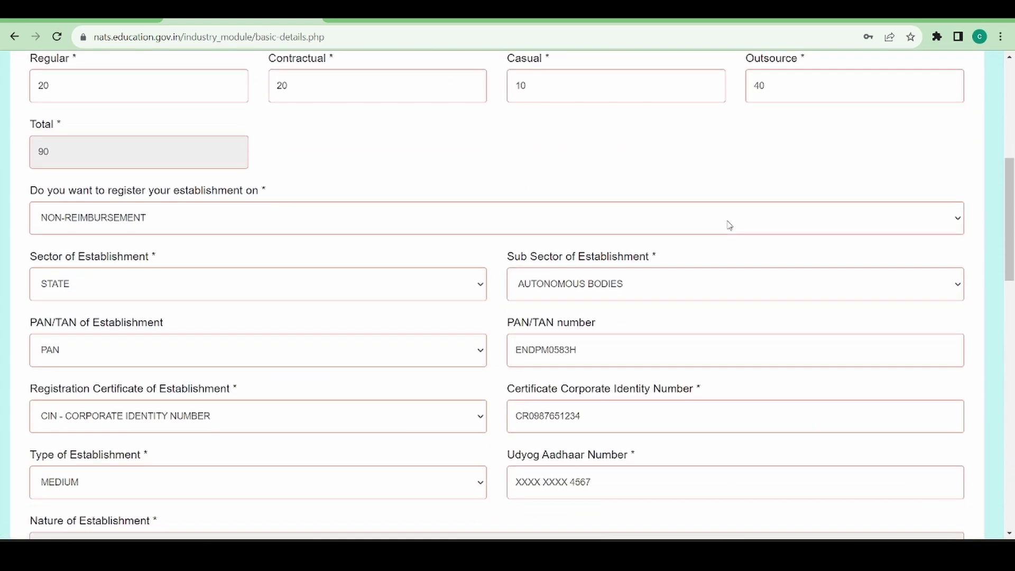
scroll(728, 224, "down", 6)
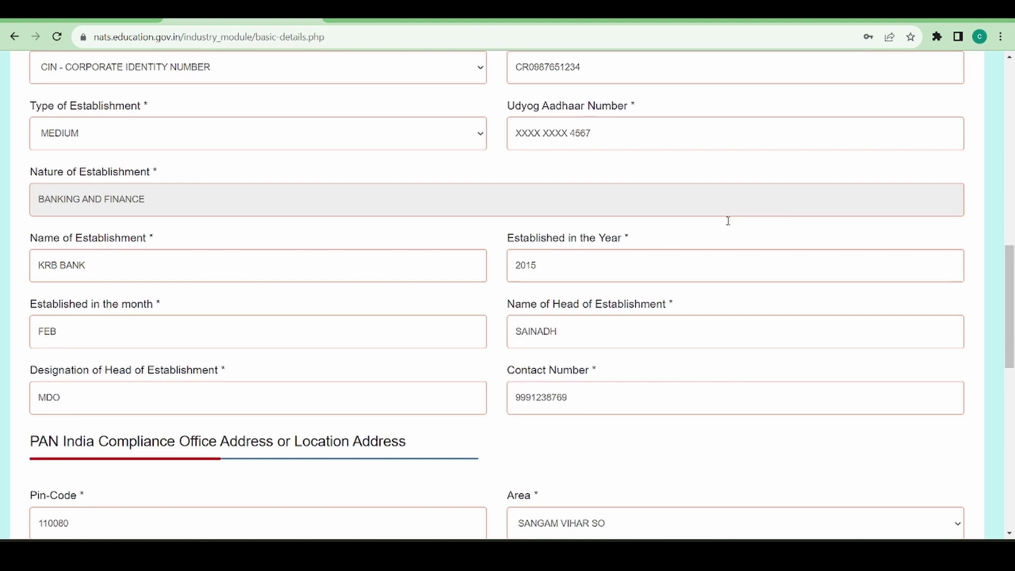
scroll(728, 221, "down", 2)
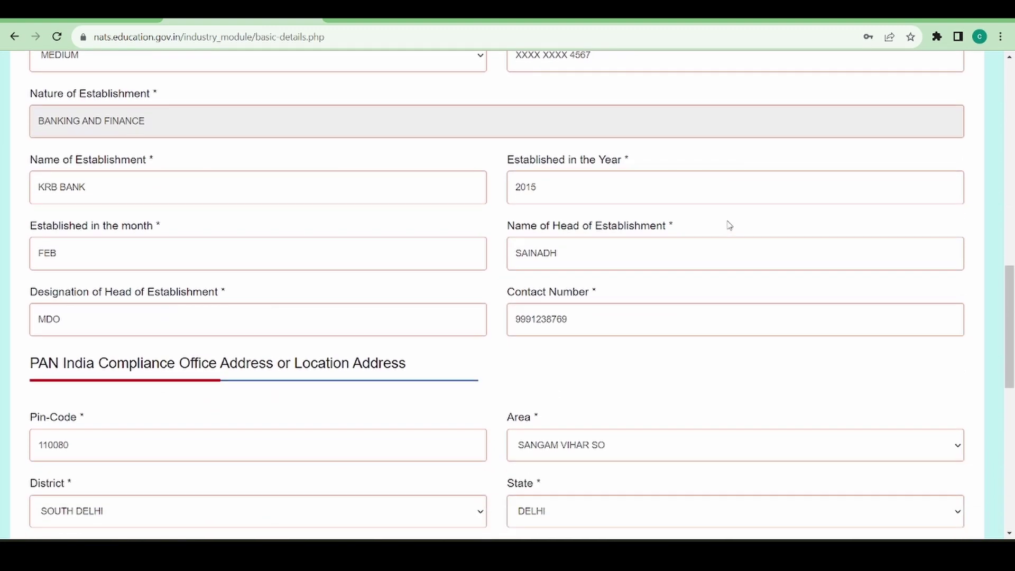
scroll(709, 285, "down", 6)
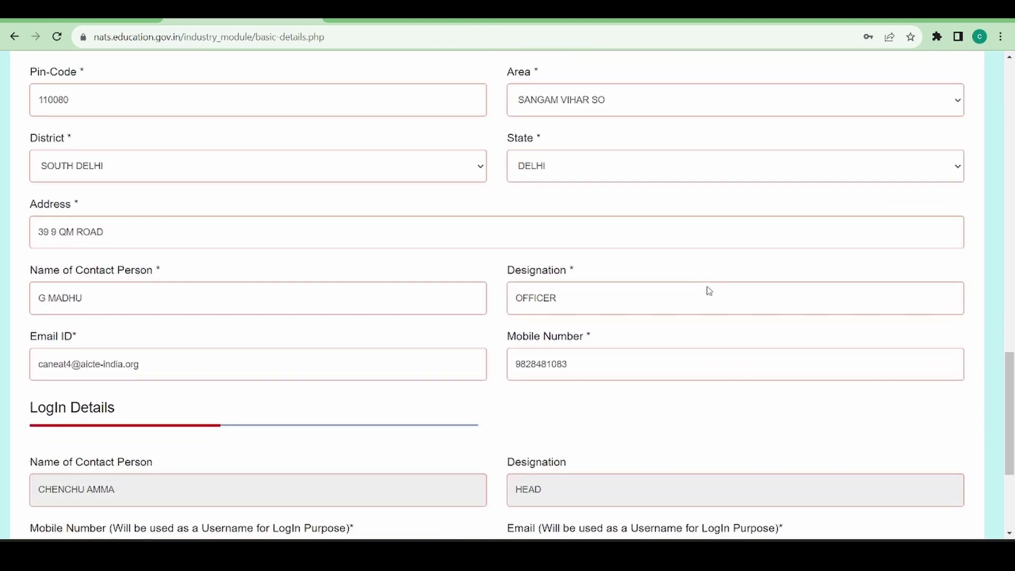
scroll(709, 291, "down", 4)
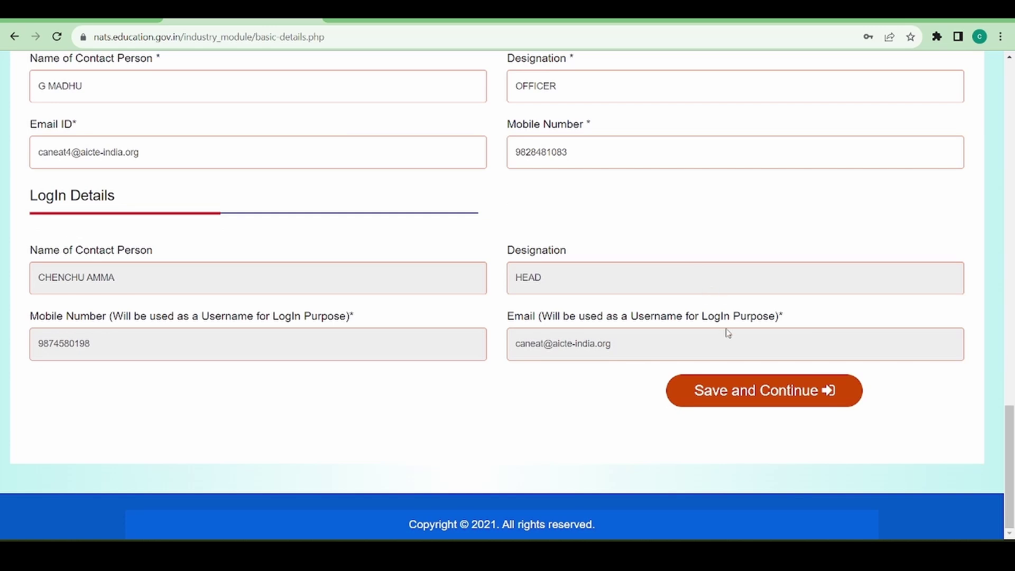
- Save Basic Details and fill in the training officer's name and designation UIUX
left_click(735, 389)
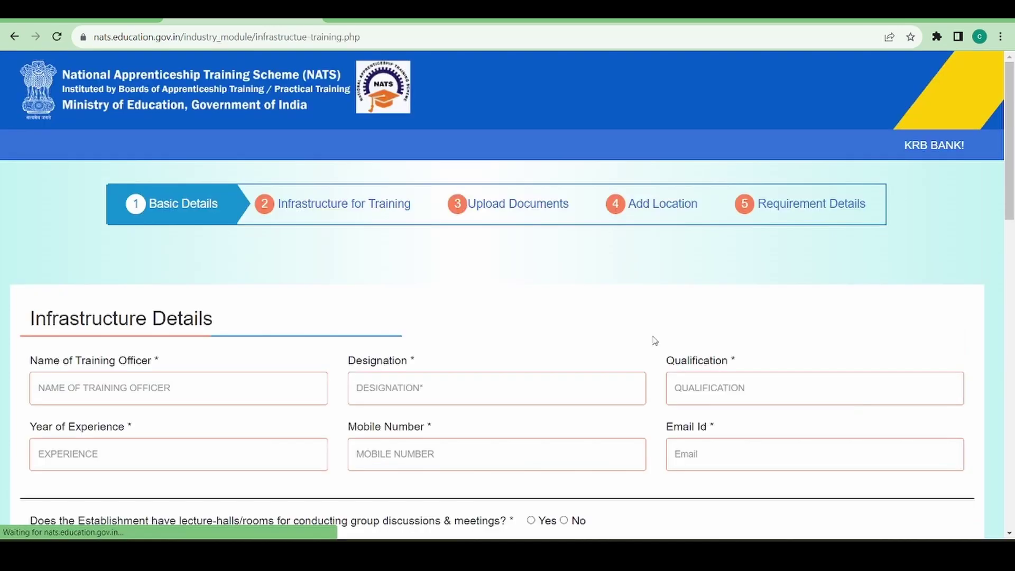
scroll(508, 314, "down", 2)
scroll(509, 314, "down", 3)
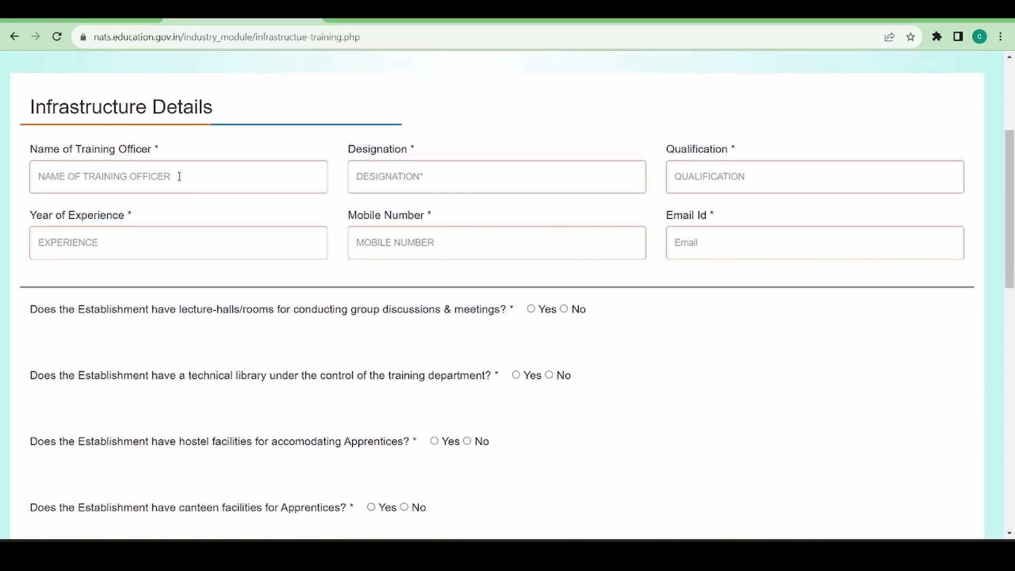
left_click(179, 176)
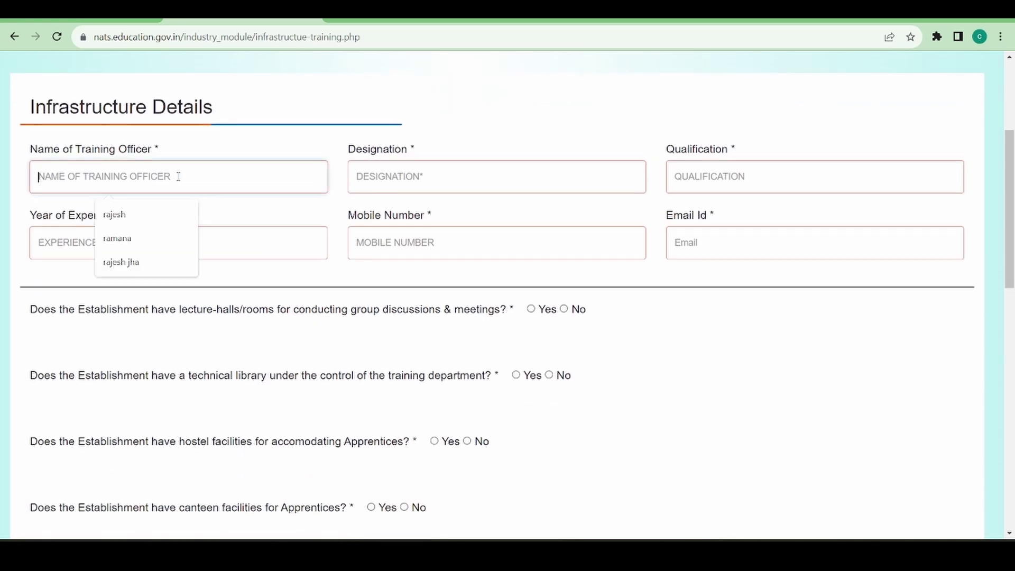
left_click(142, 236)
left_click(426, 182)
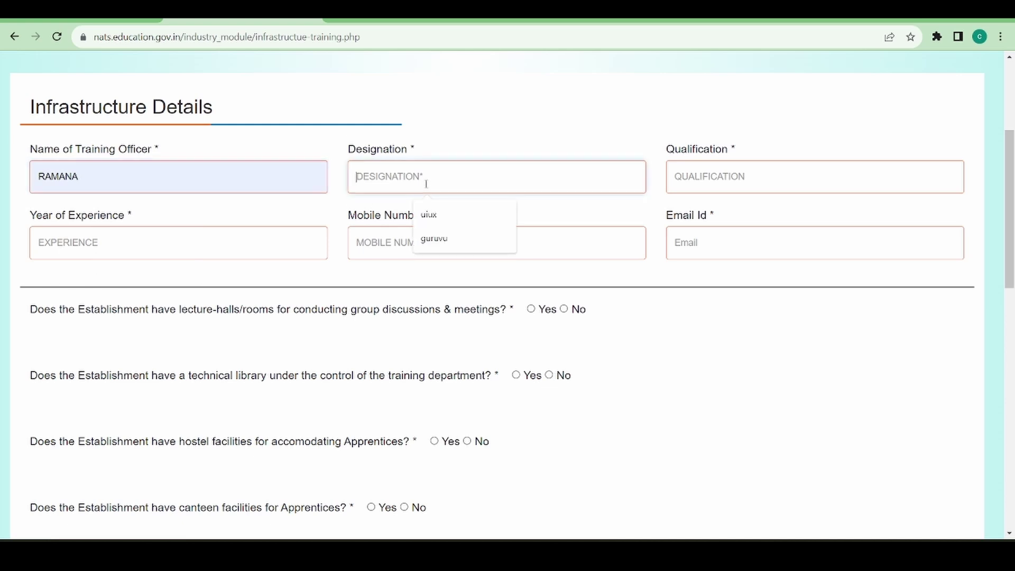
left_click(439, 216)
- Fill in qualification AMMA, 13 years' experience, the officer's mobile number and e-mail
left_click(808, 183)
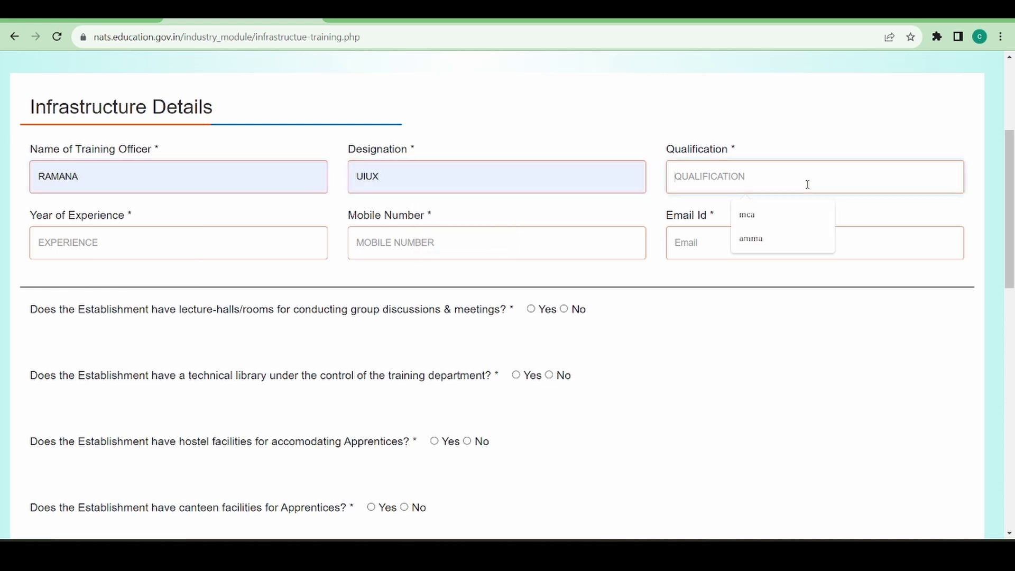
left_click(768, 242)
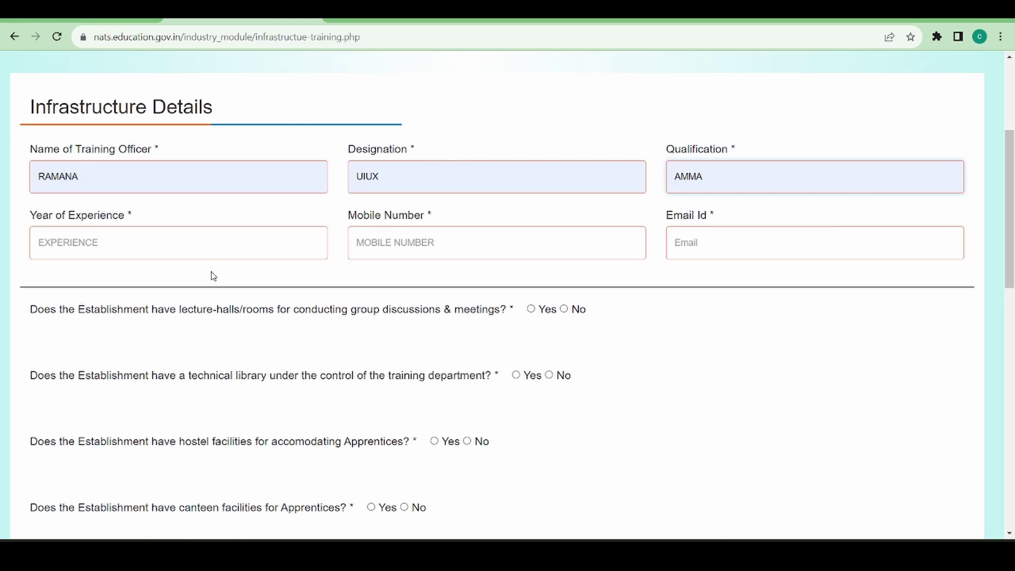
left_click(105, 253)
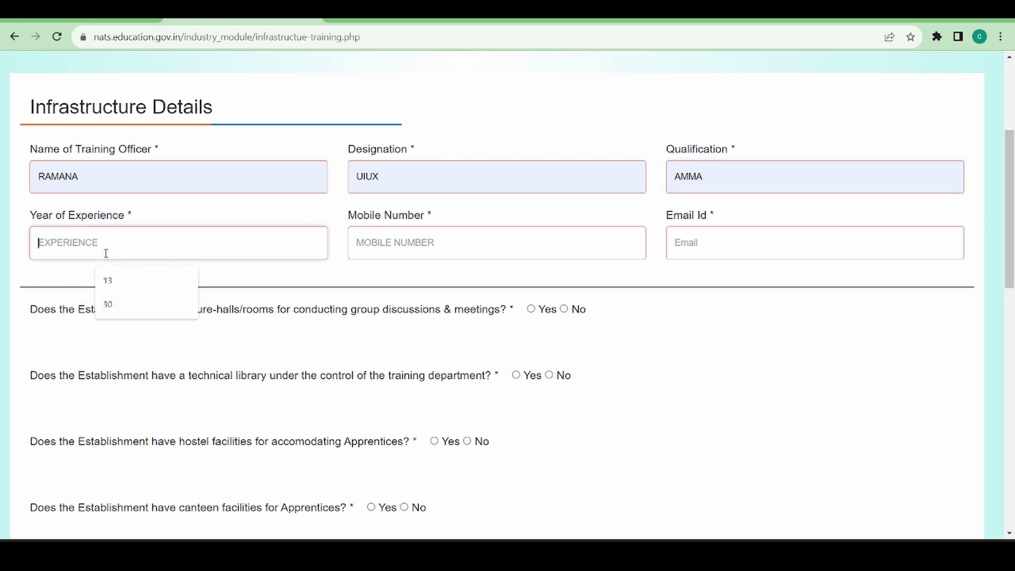
left_click(109, 284)
left_click(437, 240)
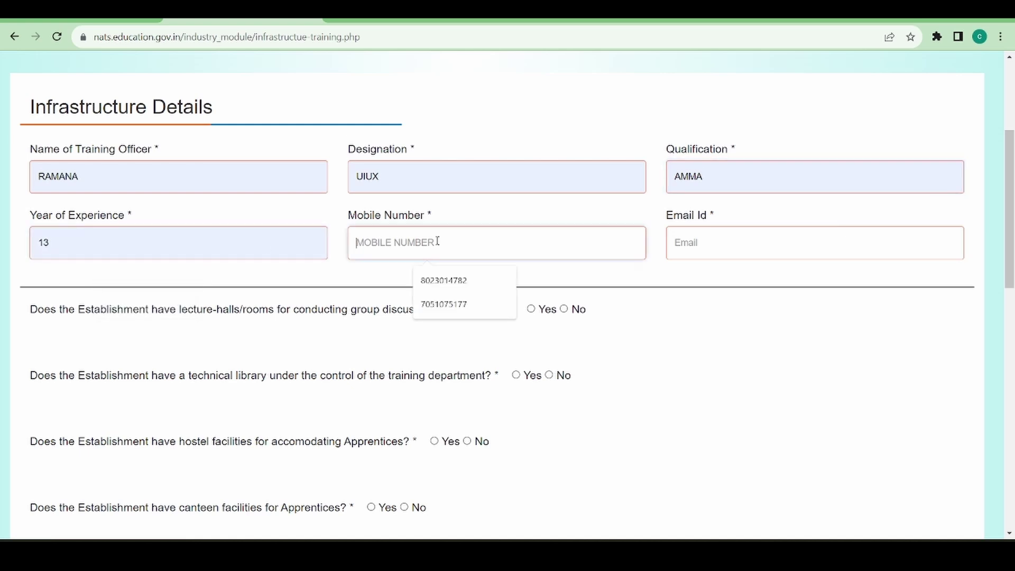
left_click(453, 279)
left_click(733, 252)
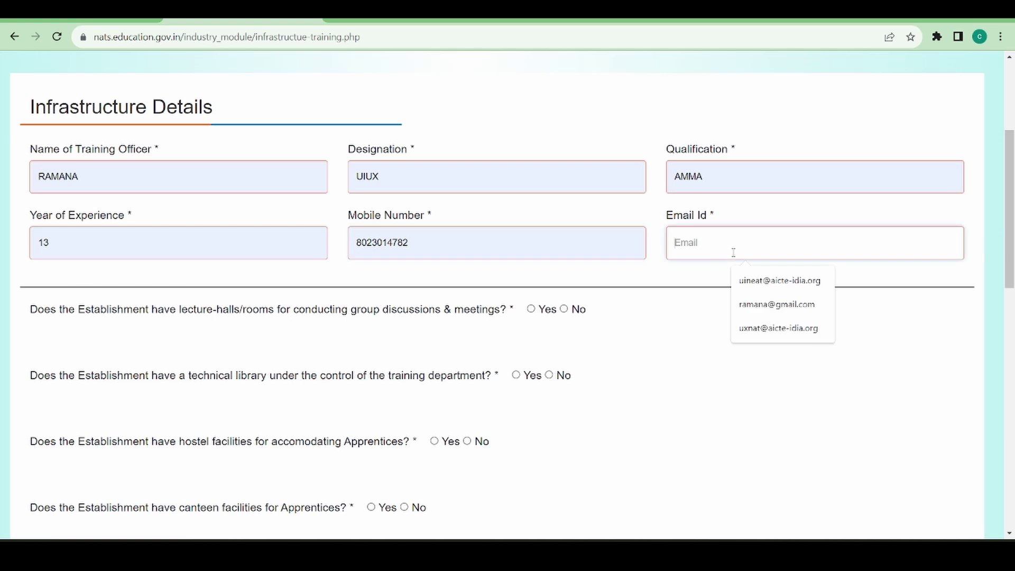
left_click(740, 280)
- Answer Yes for technical library and hostel, and No for apprentice transport
scroll(705, 312, "down", 2)
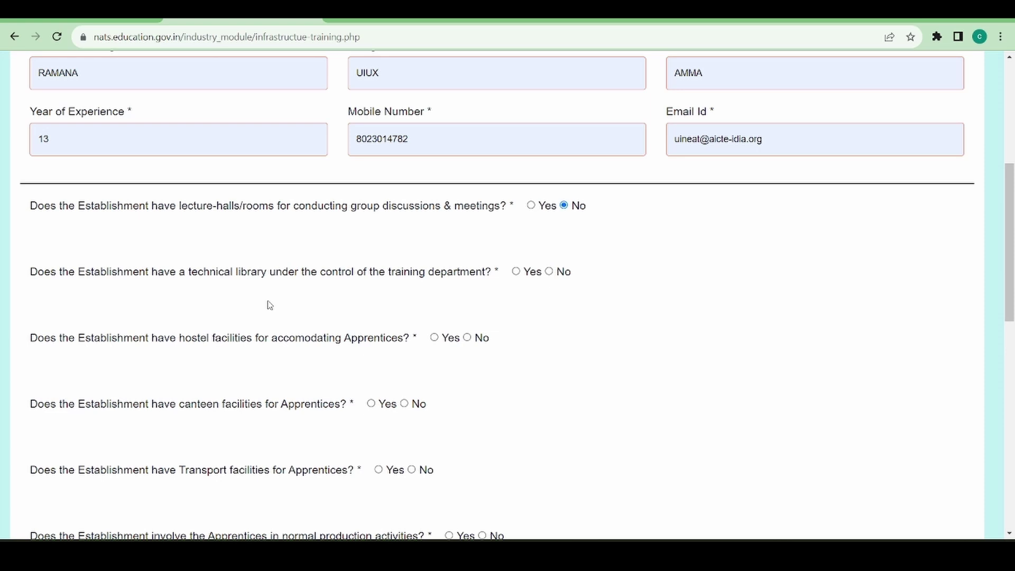
left_click(516, 272)
scroll(497, 311, "down", 2)
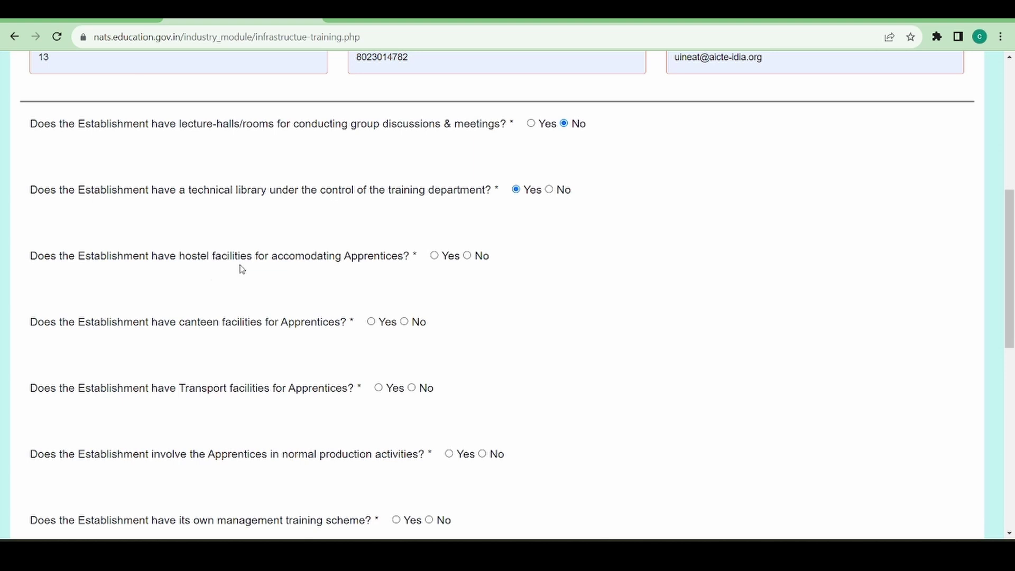
left_click(435, 256)
scroll(473, 333, "down", 2)
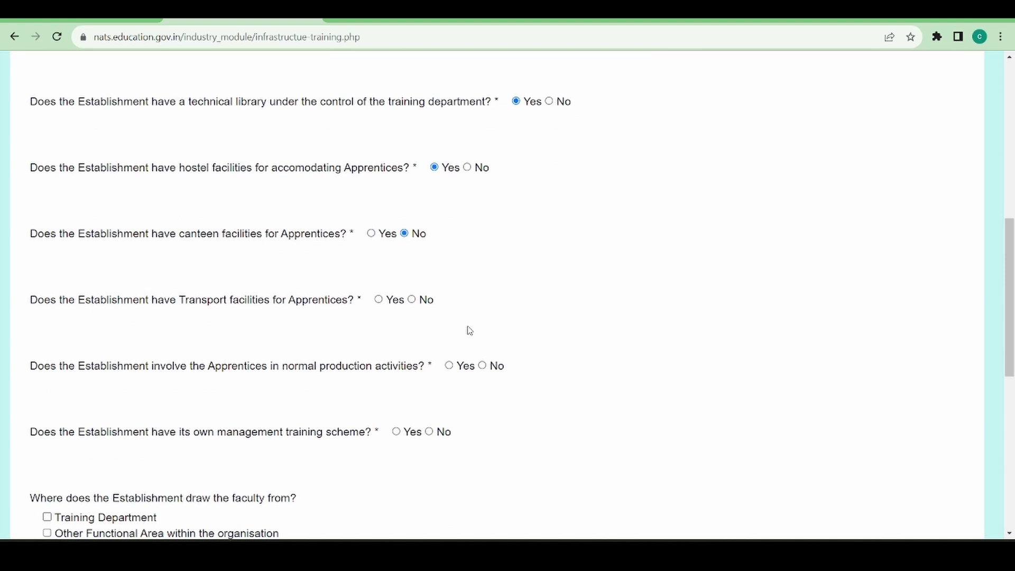
left_click(412, 300)
scroll(529, 290, "down", 3)
- Answer Yes for production activities, tick Training Department as faculty source, No for safety officer
left_click(450, 217)
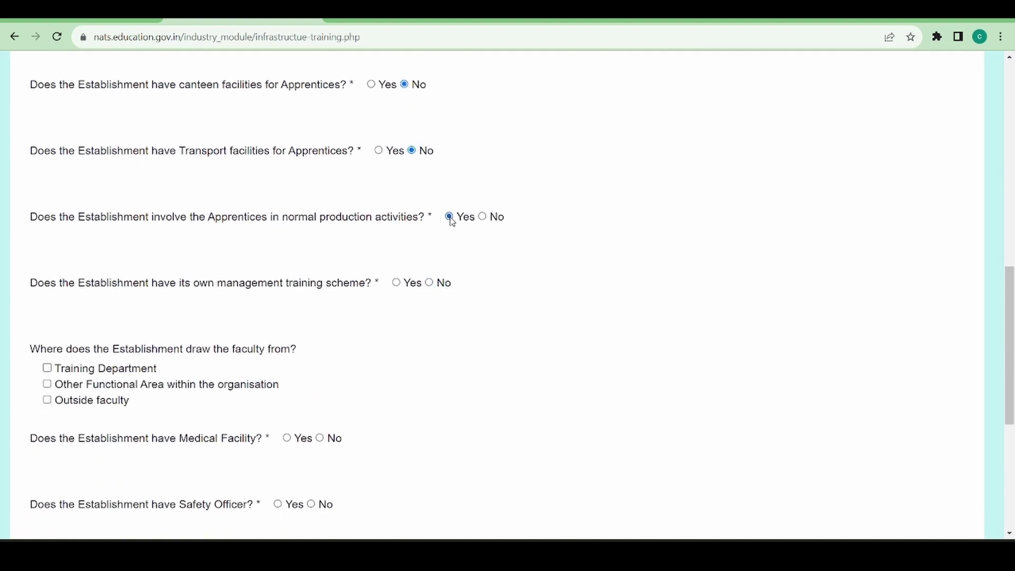
scroll(396, 289, "down", 1)
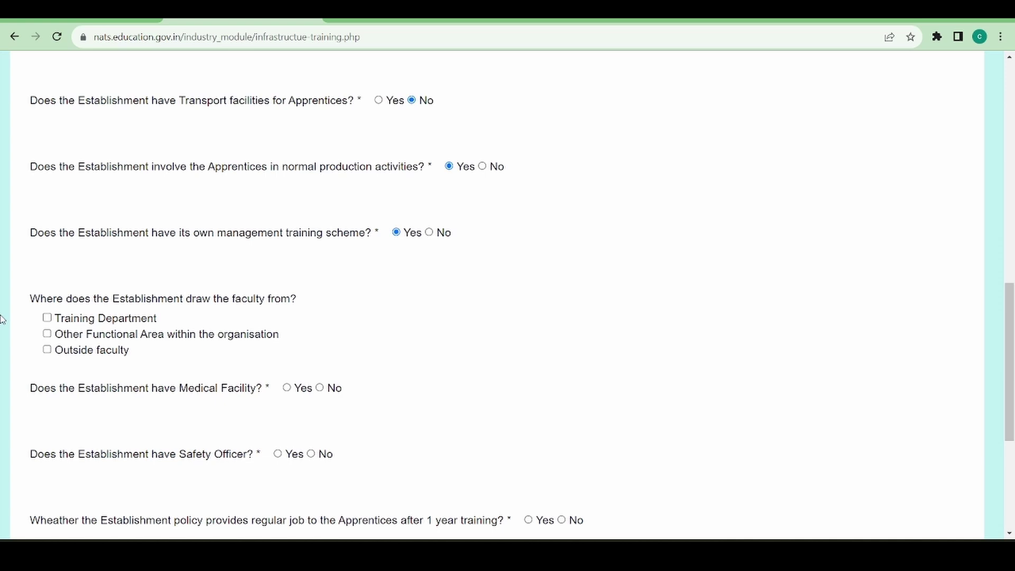
left_click(46, 318)
scroll(344, 337, "down", 2)
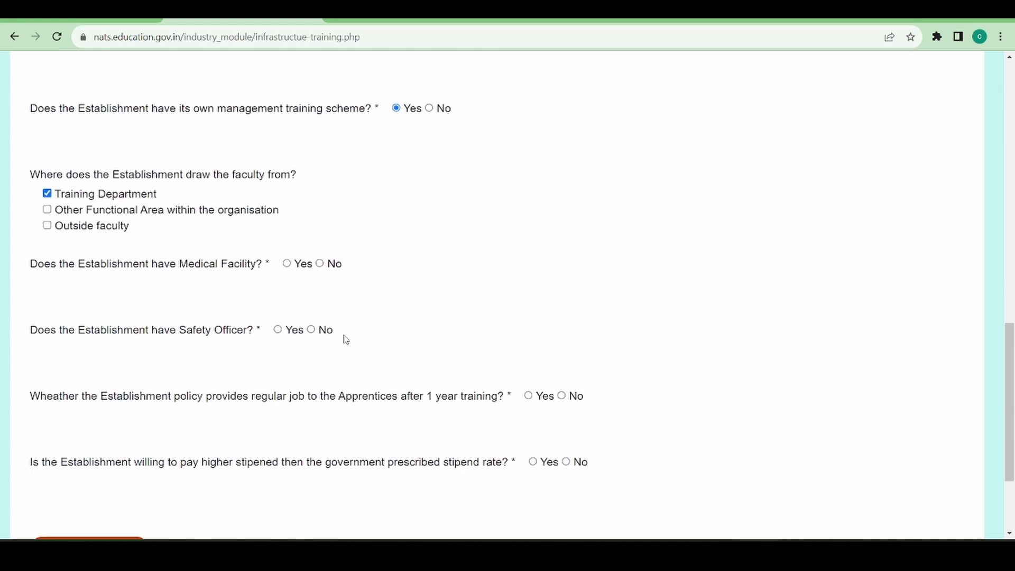
left_click(311, 329)
scroll(529, 398, "down", 2)
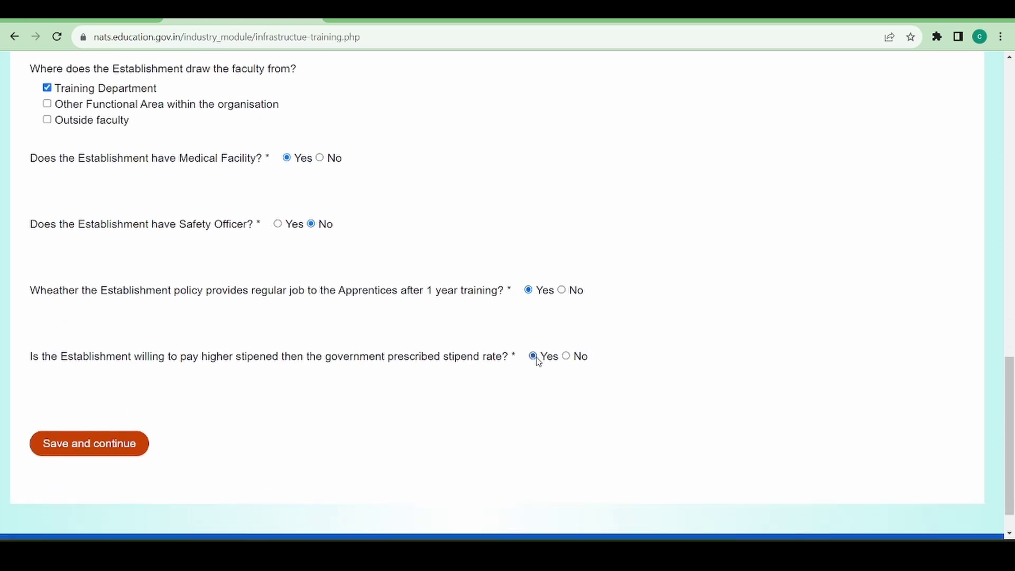
- Save the infrastructure answers and upload corp logo.png from Downloads as the logo
left_click(90, 446)
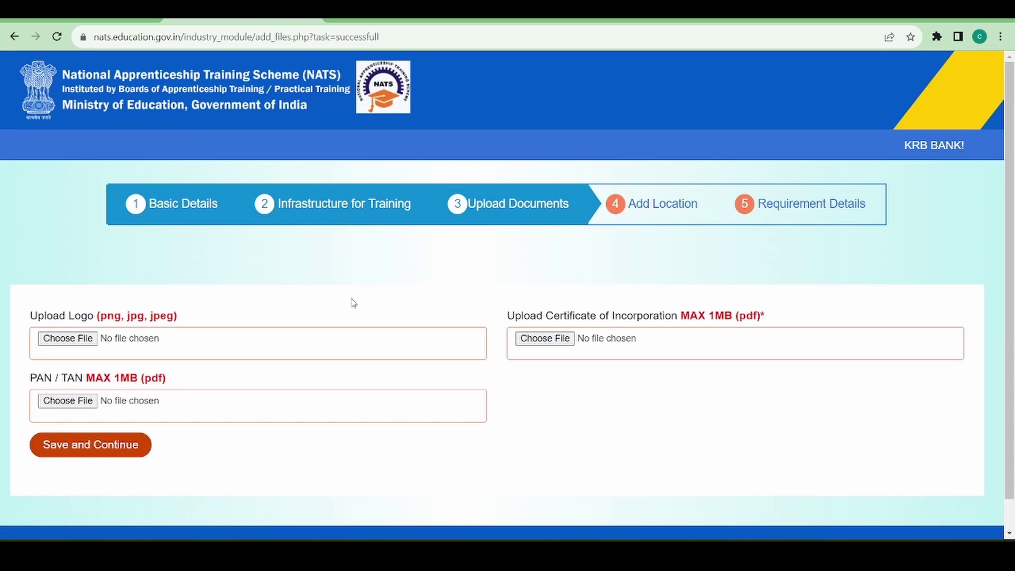
scroll(406, 288, "down", 1)
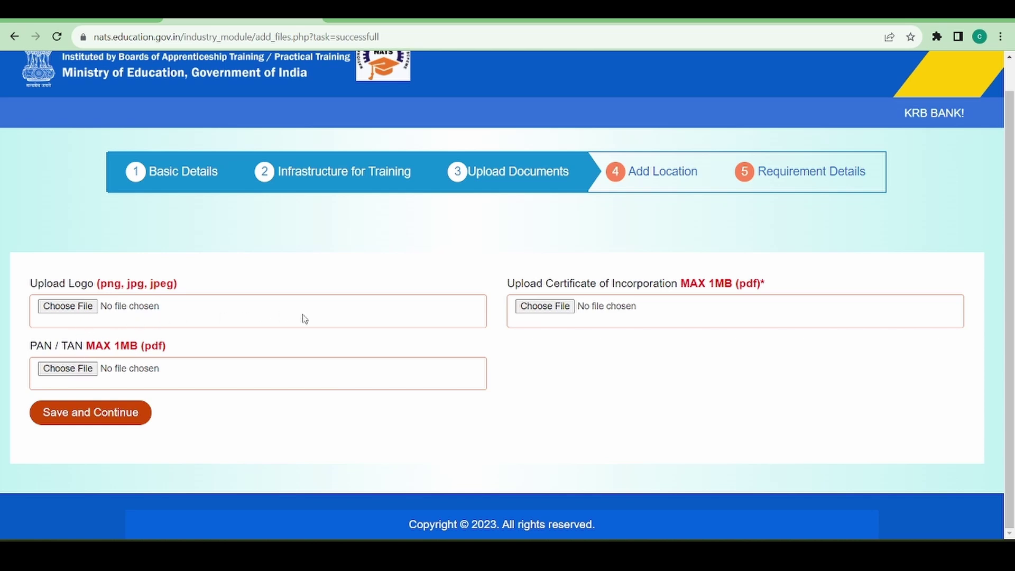
left_click(163, 309)
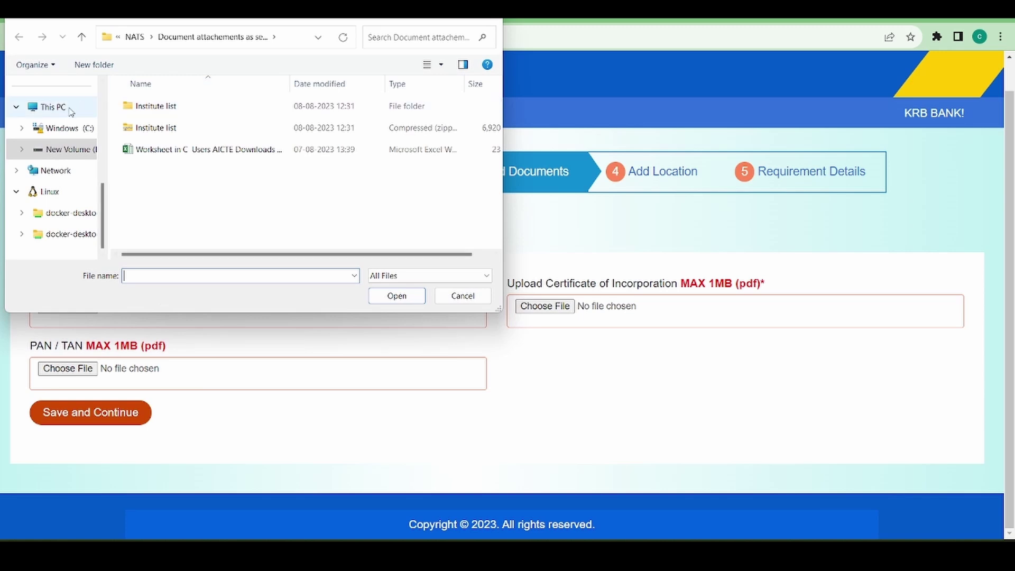
scroll(53, 151, "up", 5)
scroll(71, 162, "up", 1)
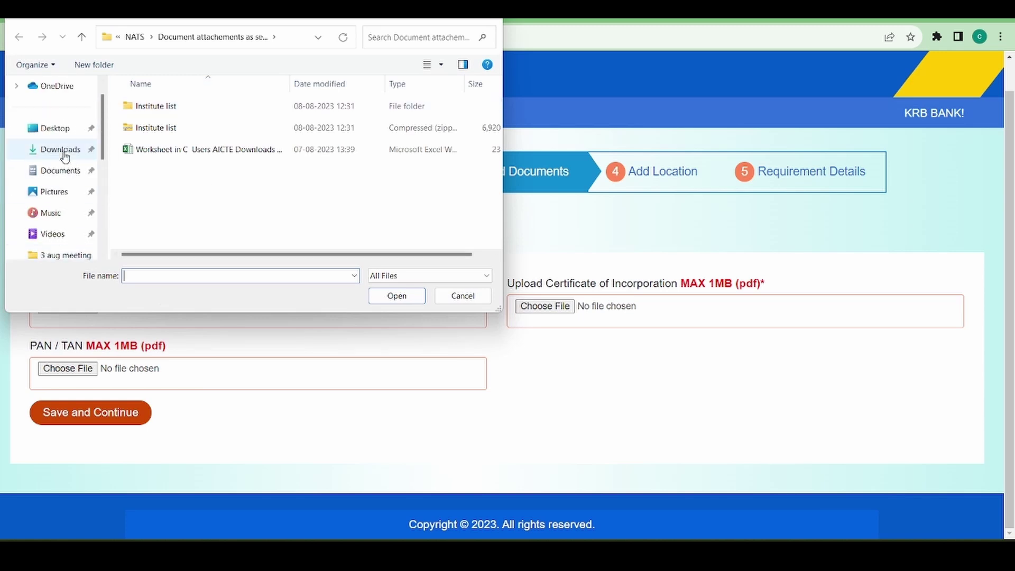
left_click(60, 149)
left_click(412, 37)
type("corp")
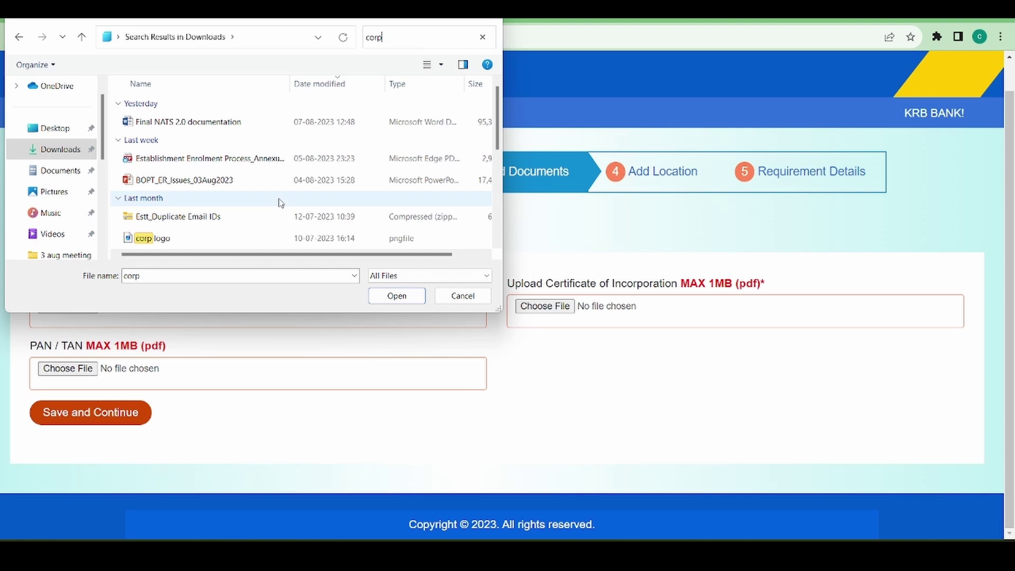
double_click(279, 237)
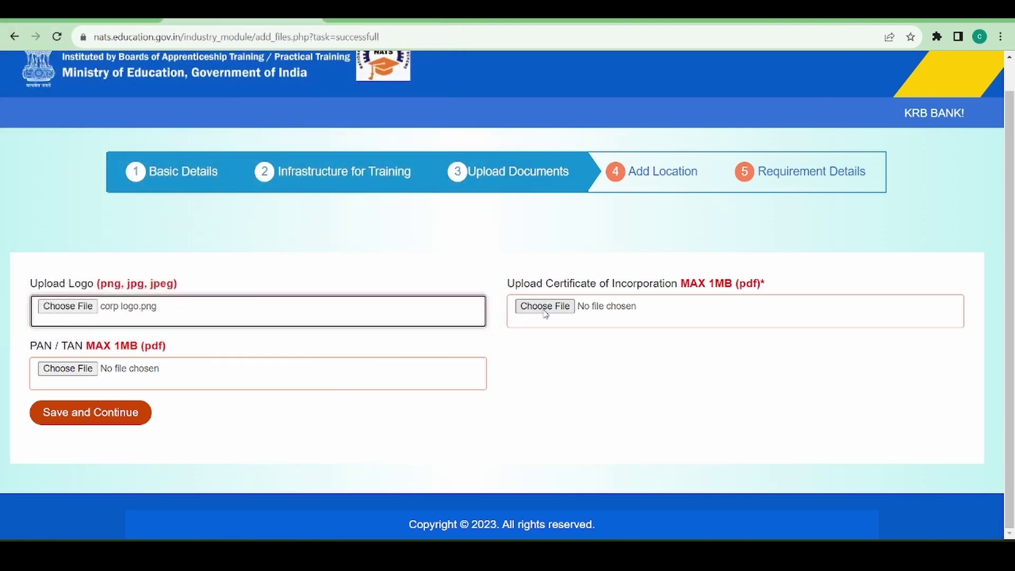
- Attach file-sample_150kB.pdf as both the incorporation certificate and the PAN/TAN document
left_click(559, 324)
type("file")
left_click(235, 287)
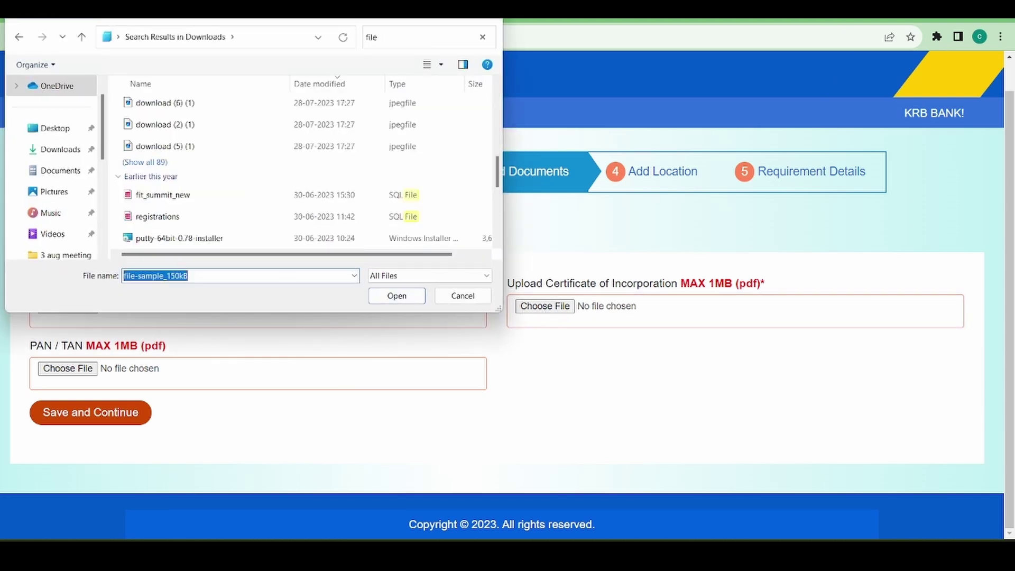
key("Return")
left_click(197, 379)
type("file")
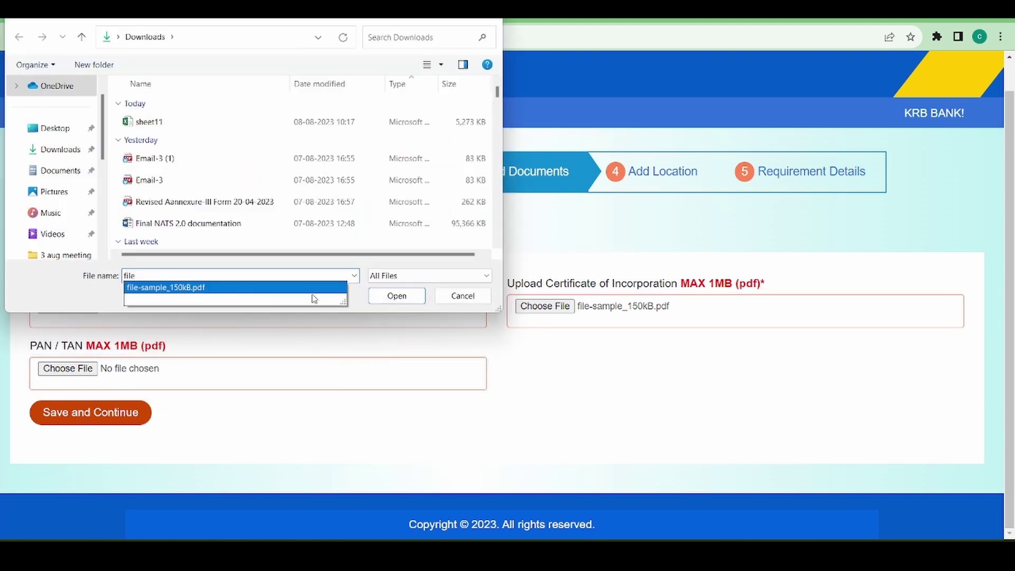
left_click(183, 288)
left_click(398, 296)
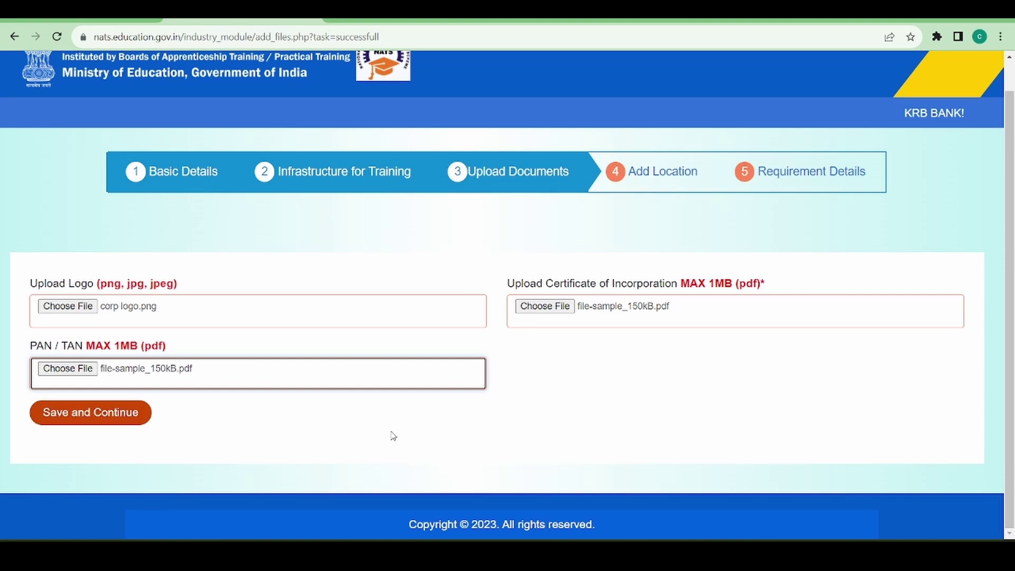
- Save the documents and review the Location List showing the South Delhi head office at 90 manpower
left_click(114, 411)
scroll(562, 369, "down", 2)
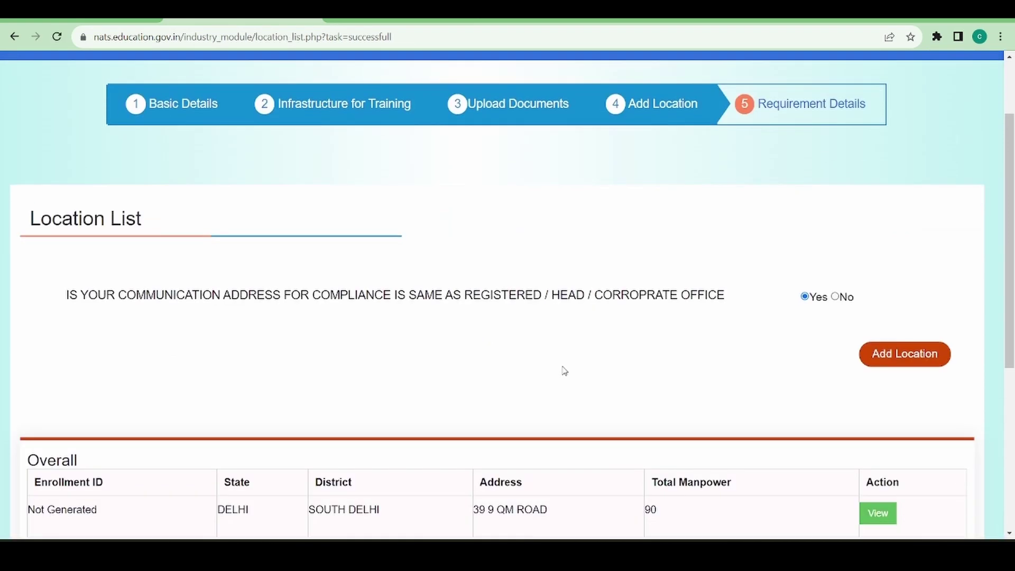
scroll(564, 371, "down", 2)
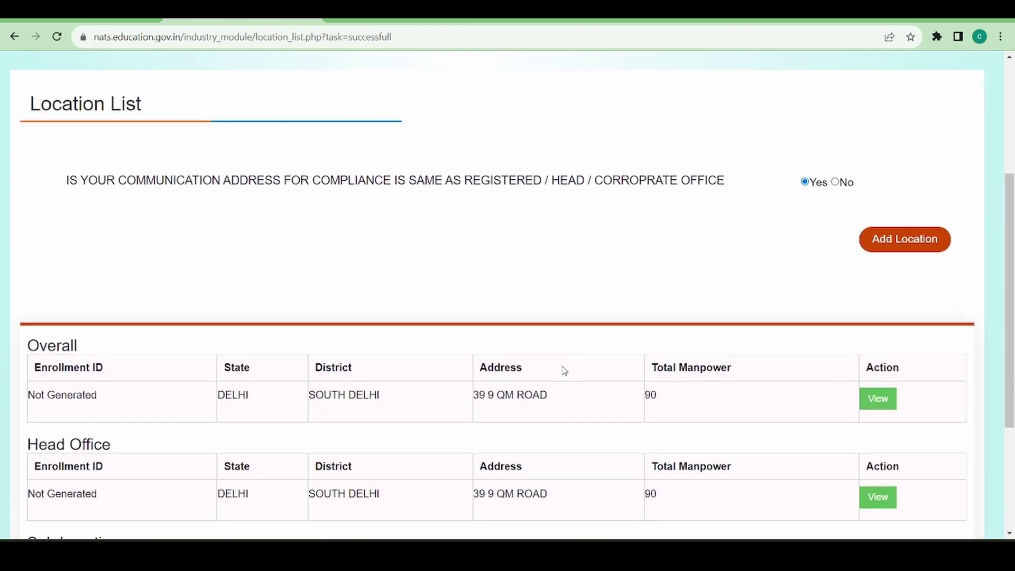
scroll(565, 371, "down", 3)
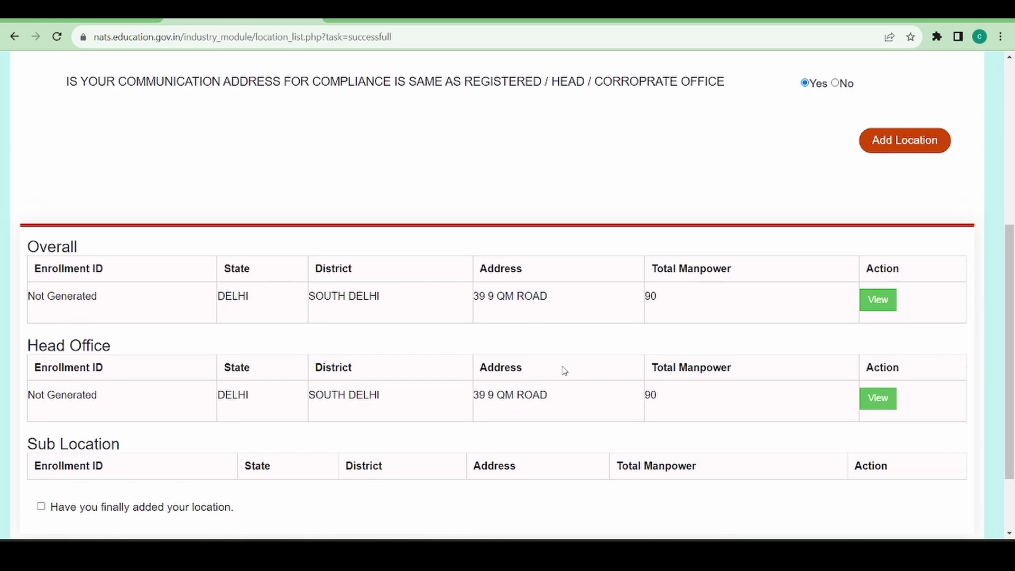
scroll(565, 371, "down", 1)
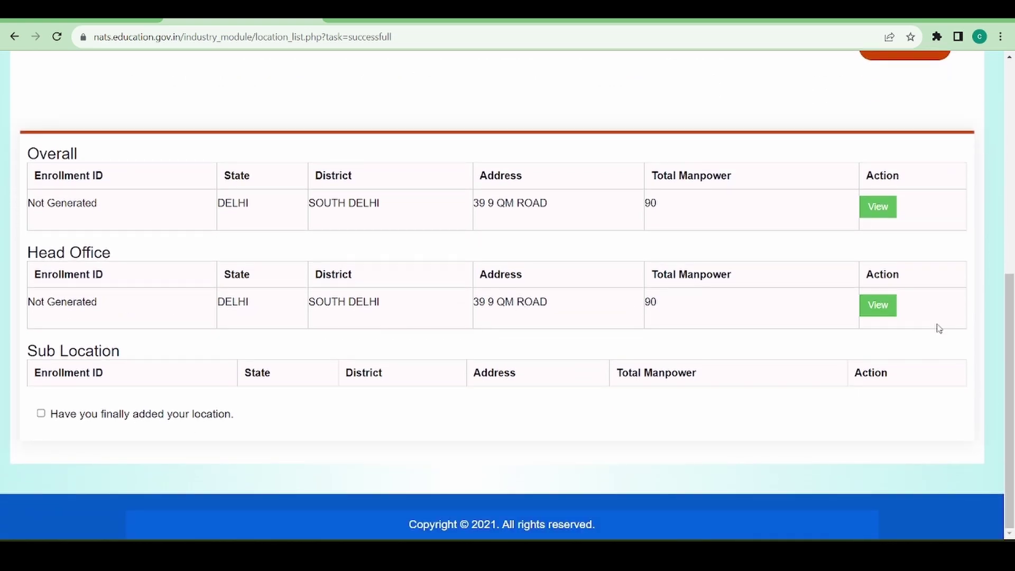
scroll(722, 314, "up", 1)
scroll(722, 314, "up", 1)
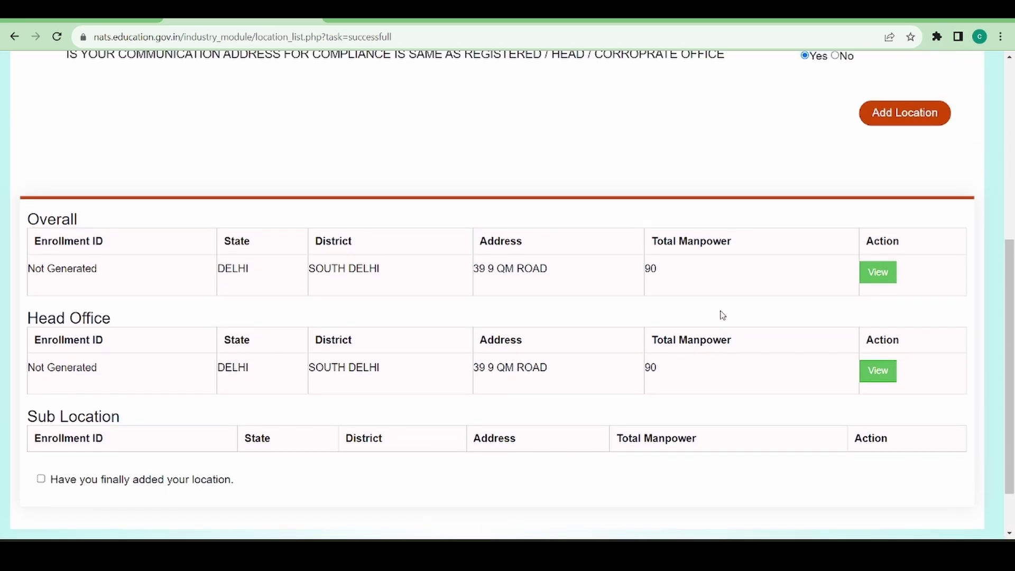
scroll(883, 136, "up", 2)
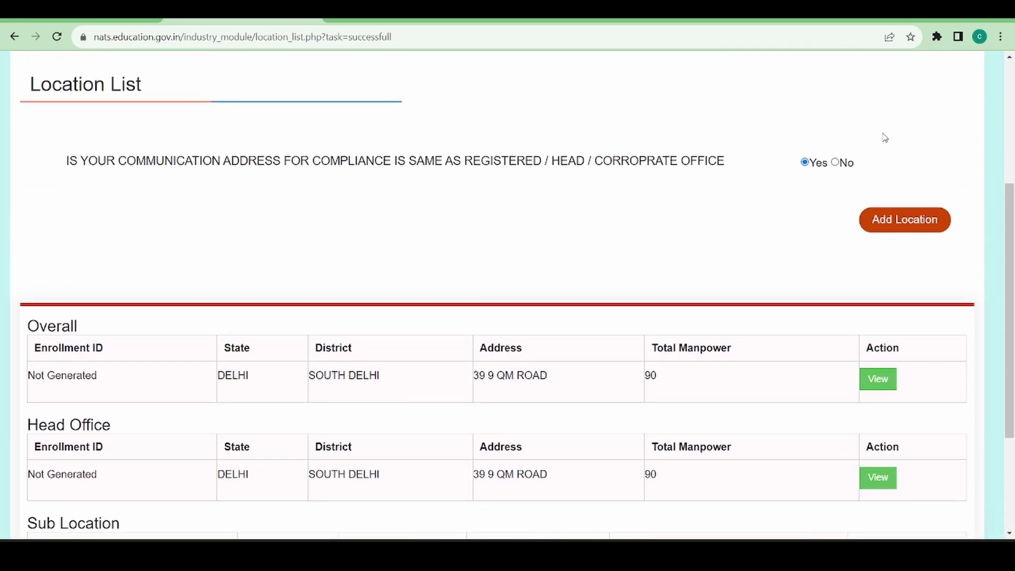
- Add a location with pin 110080, post office KHANPUR SO, district SOUTH DELHI, address KHANPUR NEW DELHI
left_click(888, 223)
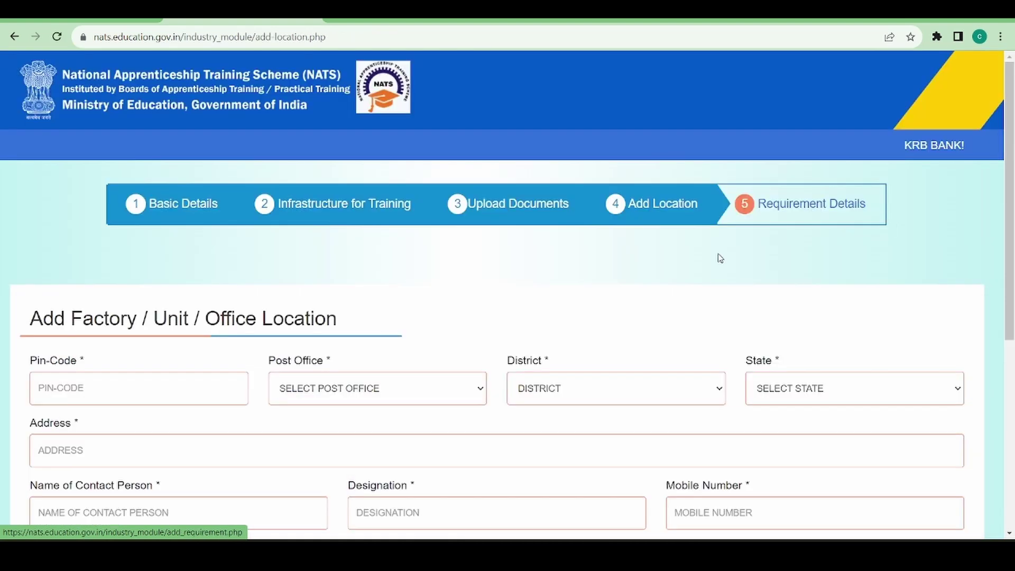
scroll(719, 257, "down", 5)
left_click(127, 145)
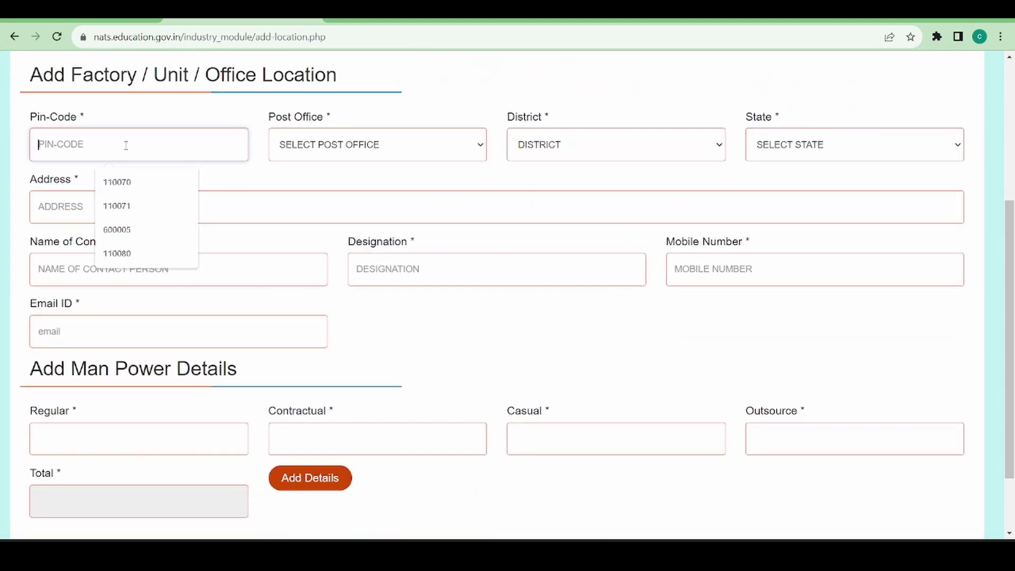
left_click(117, 253)
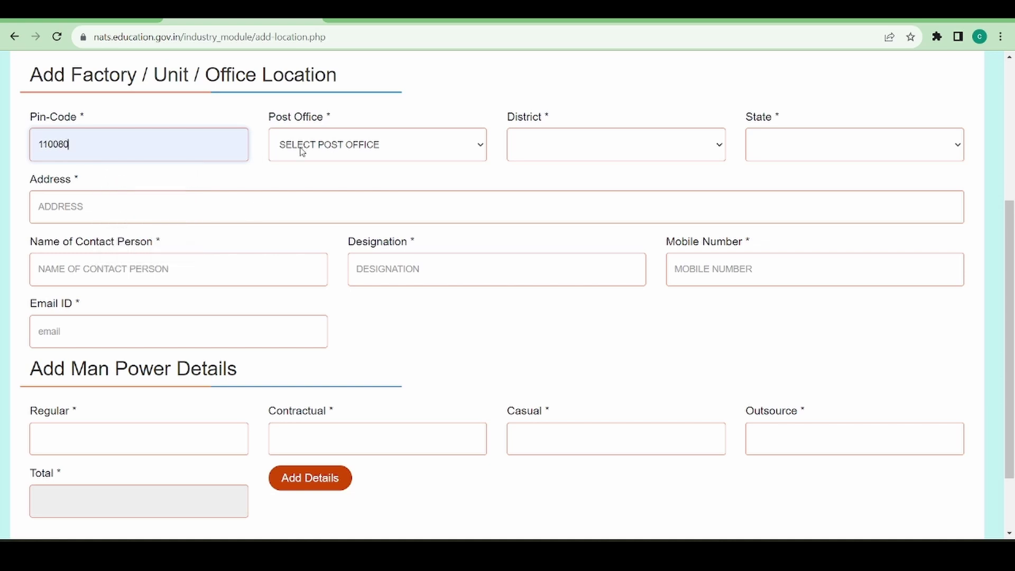
left_click(344, 141)
left_click(333, 203)
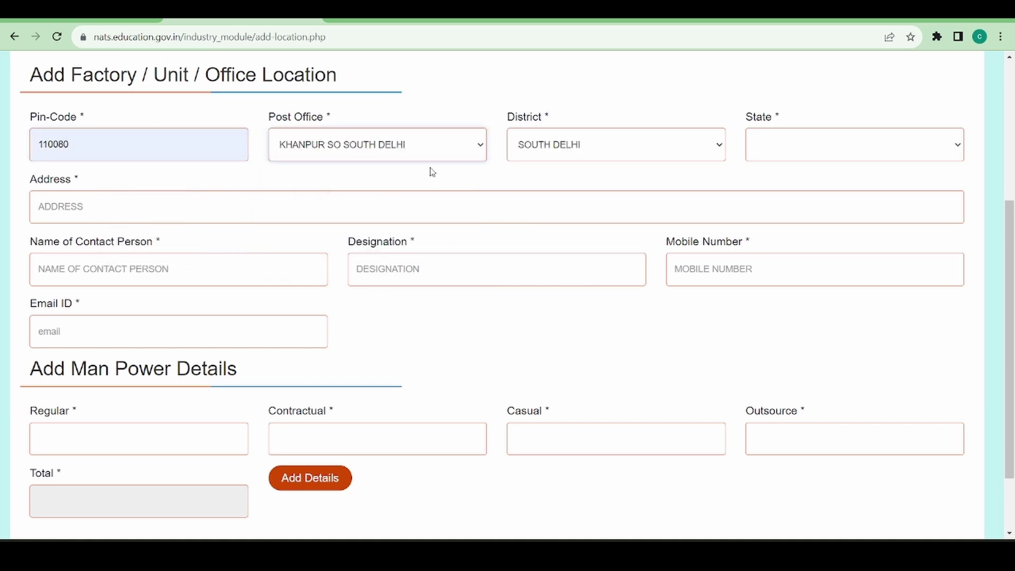
left_click(531, 151)
left_click(358, 168)
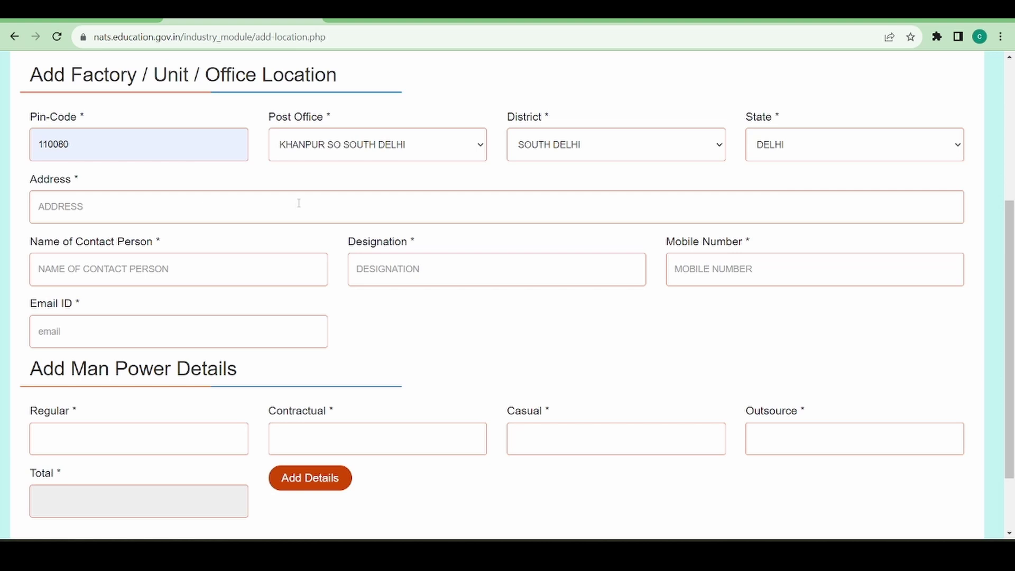
left_click(298, 204)
type("KHANP")
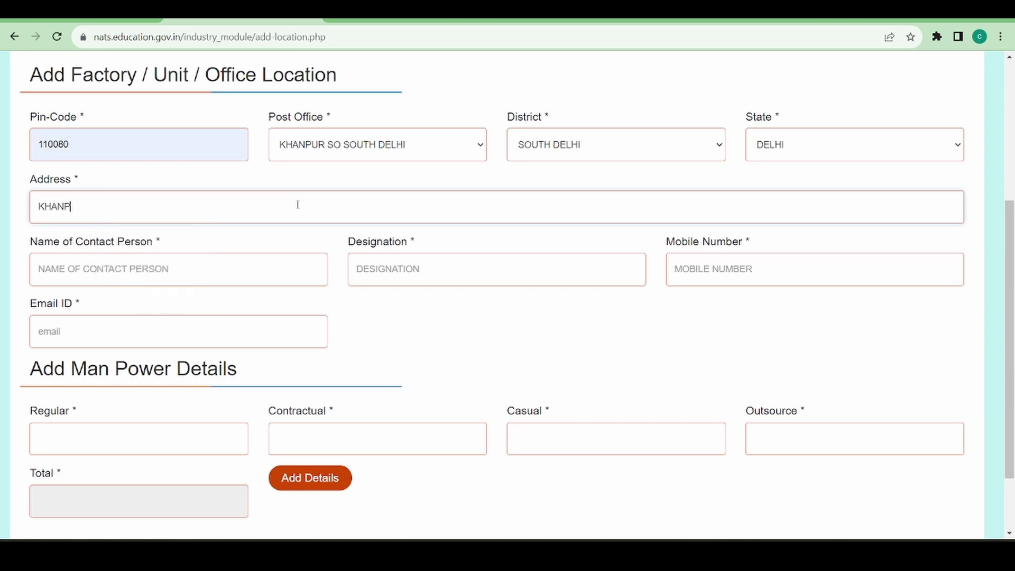
type("UR NEW DELHI")
- Enter the contact person's name, designation HEAD, and the saved mobile number and e-mail
left_click(203, 276)
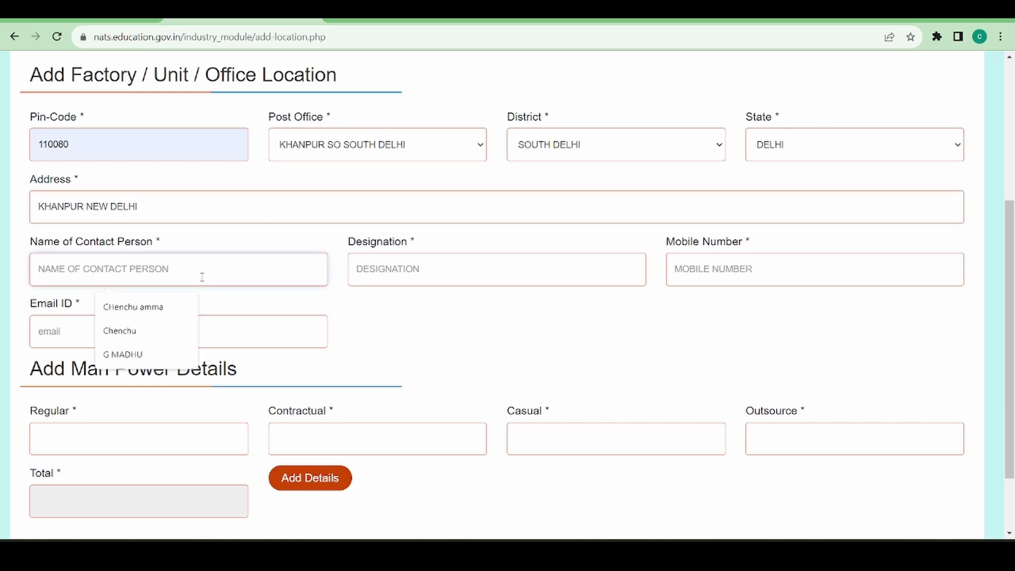
type("RADH")
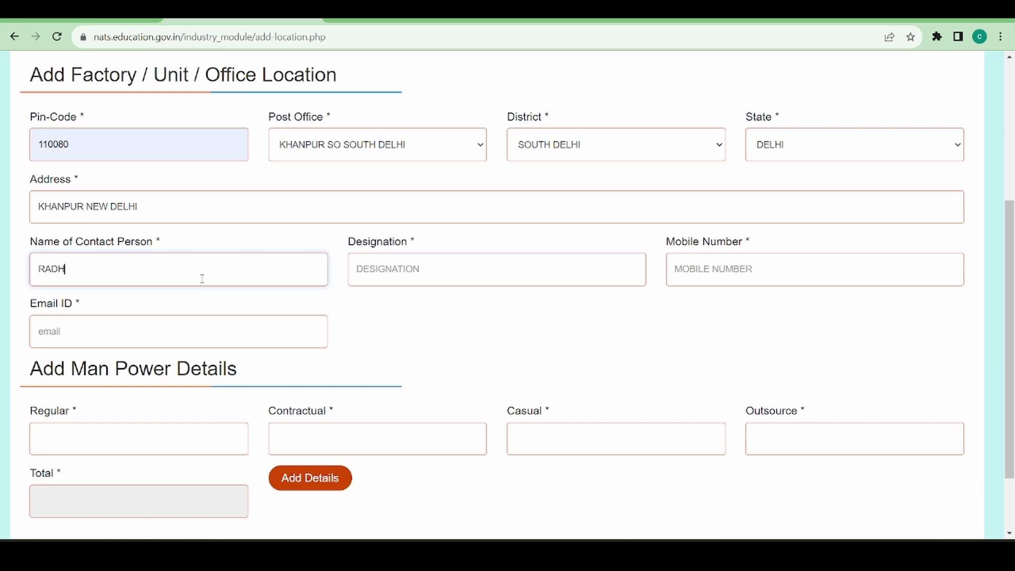
type("A")
left_click(381, 283)
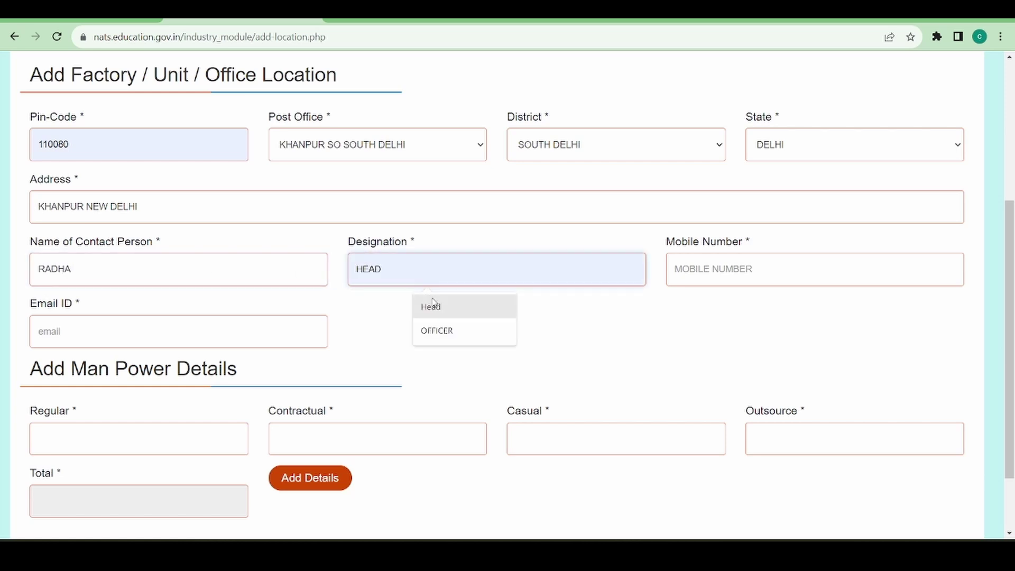
left_click(424, 299)
left_click(755, 284)
left_click(766, 314)
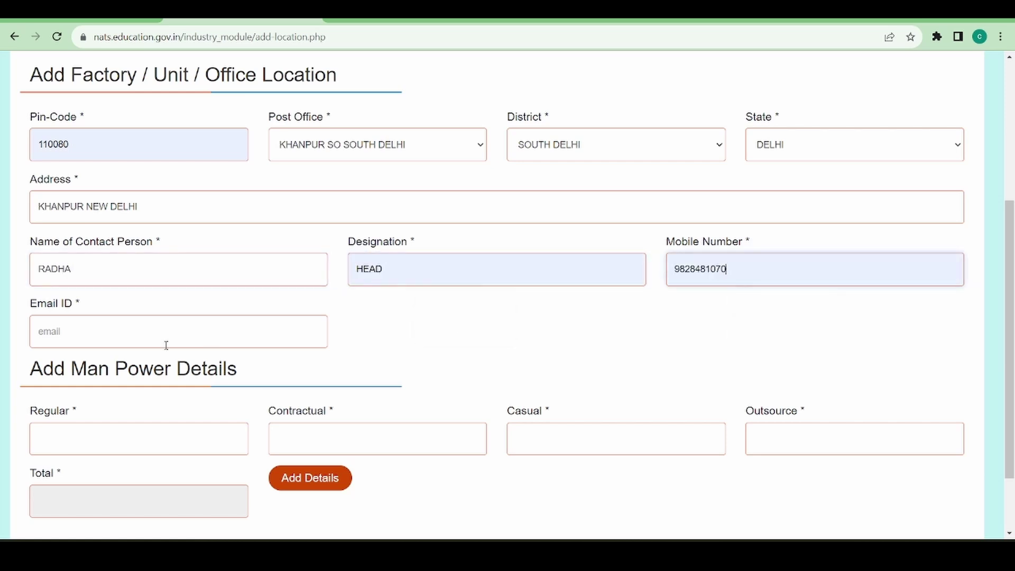
left_click(134, 333)
left_click(140, 393)
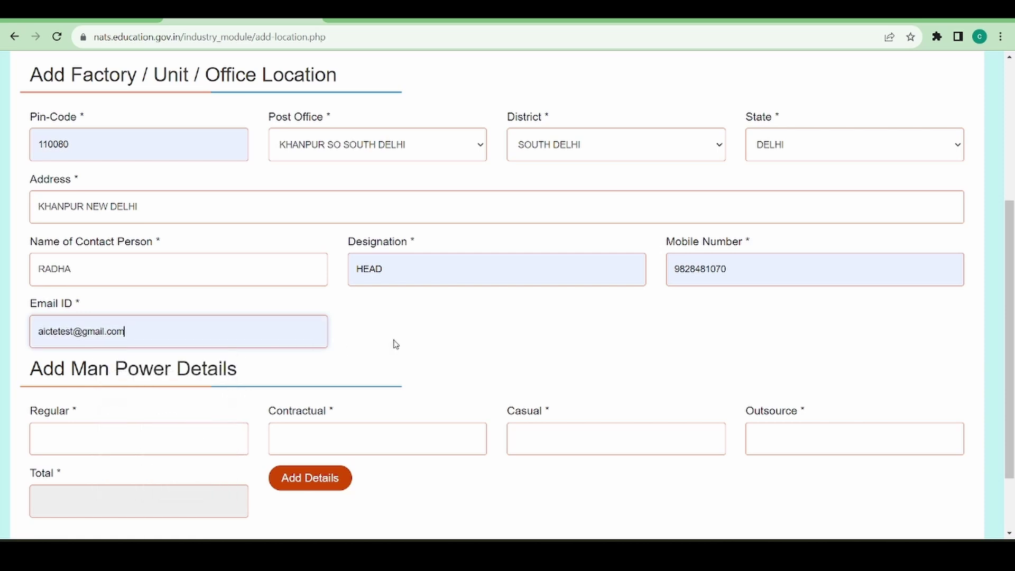
- Enter manpower Regular 20, Contractual 20, Casual 10 and add the location details
scroll(395, 345, "down", 1)
scroll(394, 344, "down", 1)
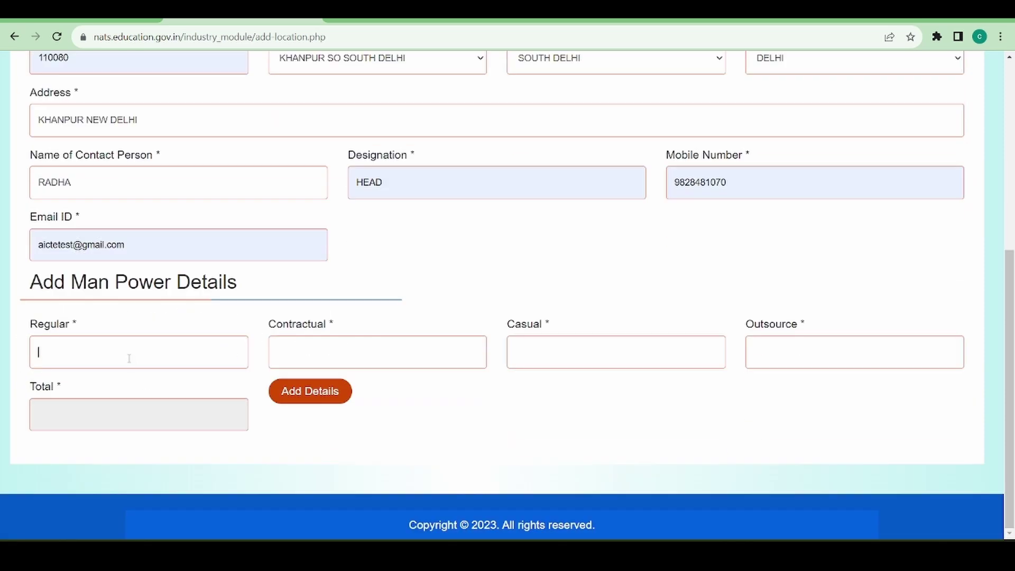
type("20")
key("Tab")
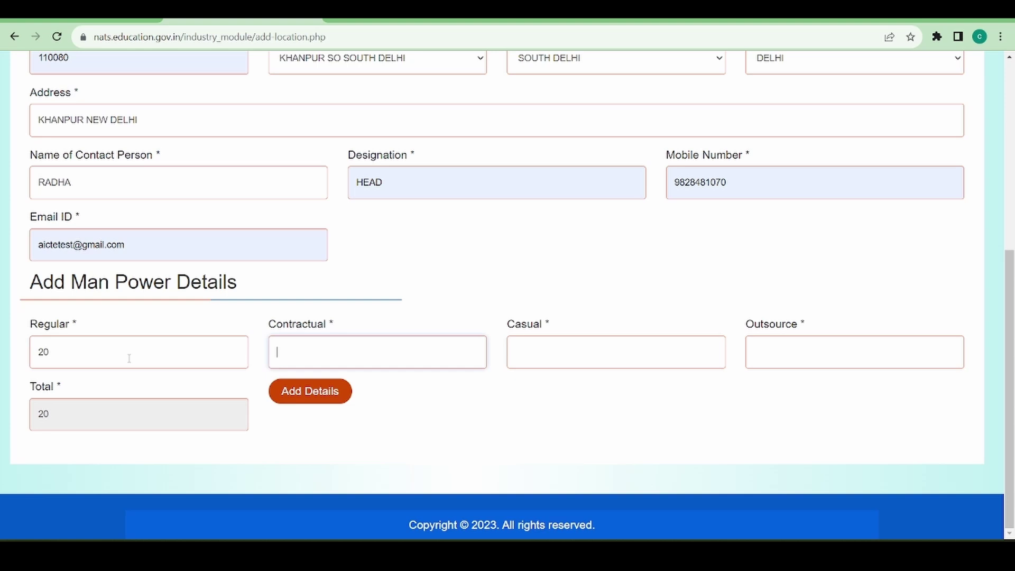
type("20")
key("Tab")
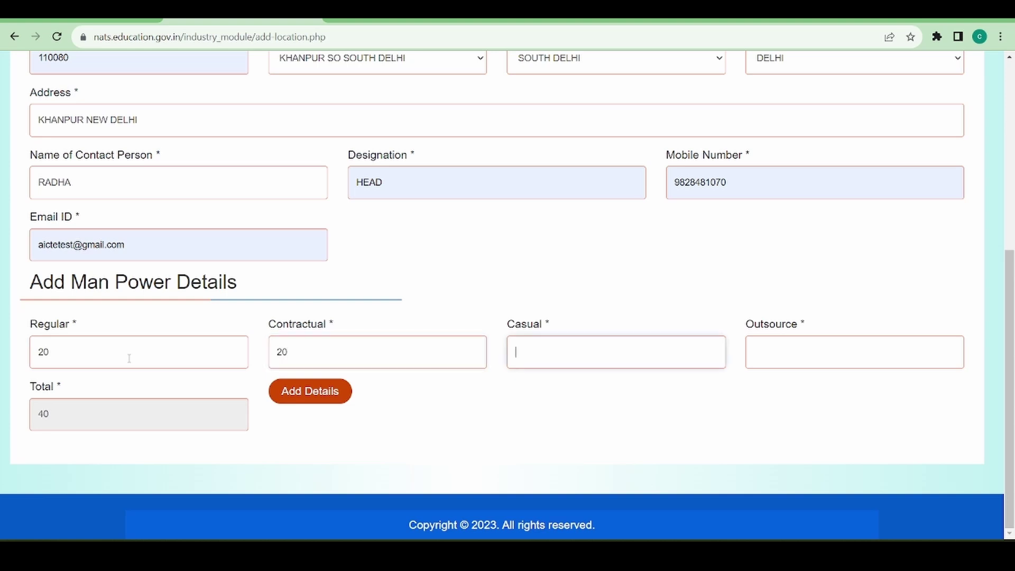
type("10")
key("Tab")
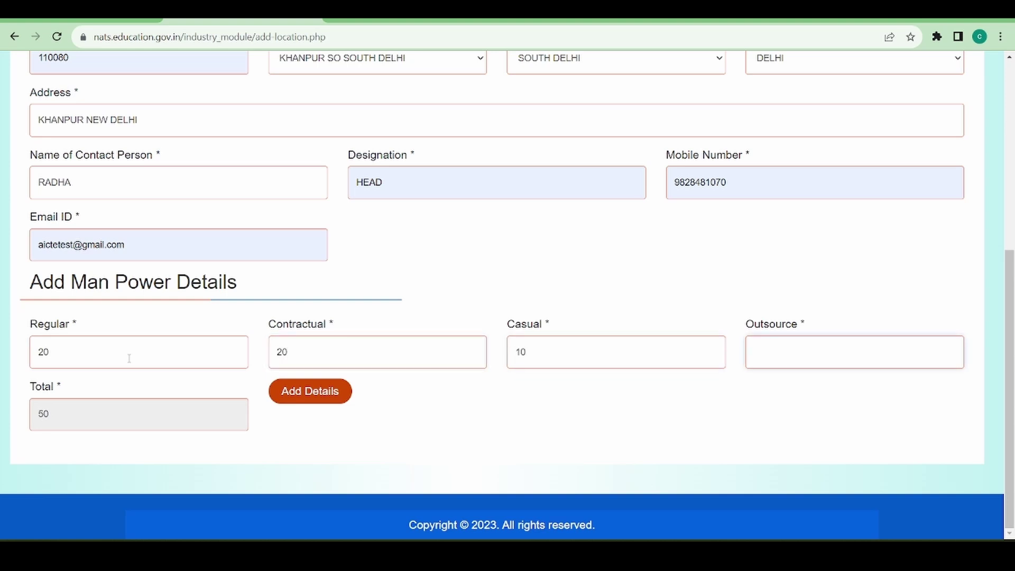
left_click(297, 396)
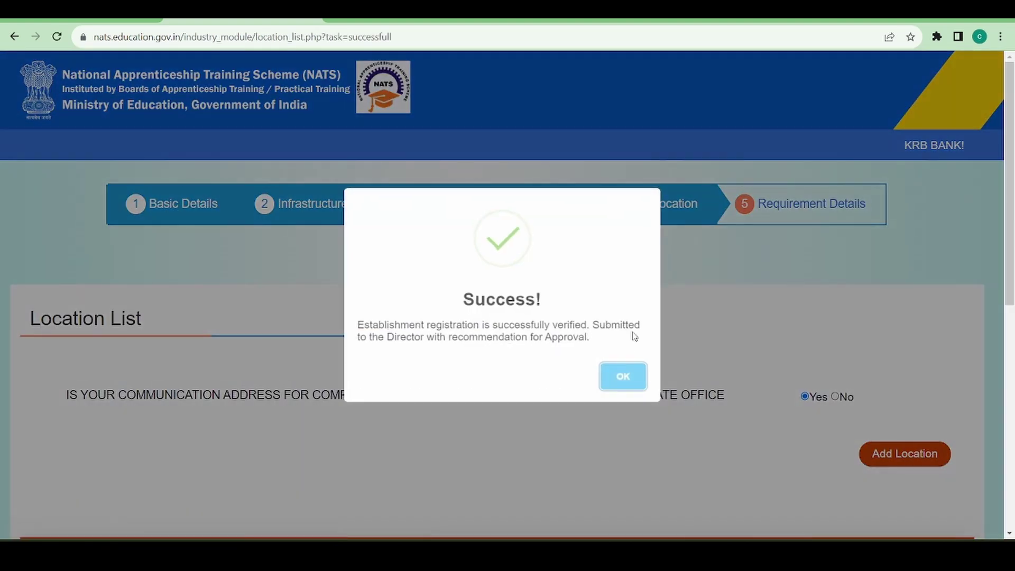
- Dismiss the Success message and scroll to the updated Location List tables
left_click(621, 375)
scroll(621, 380, "down", 8)
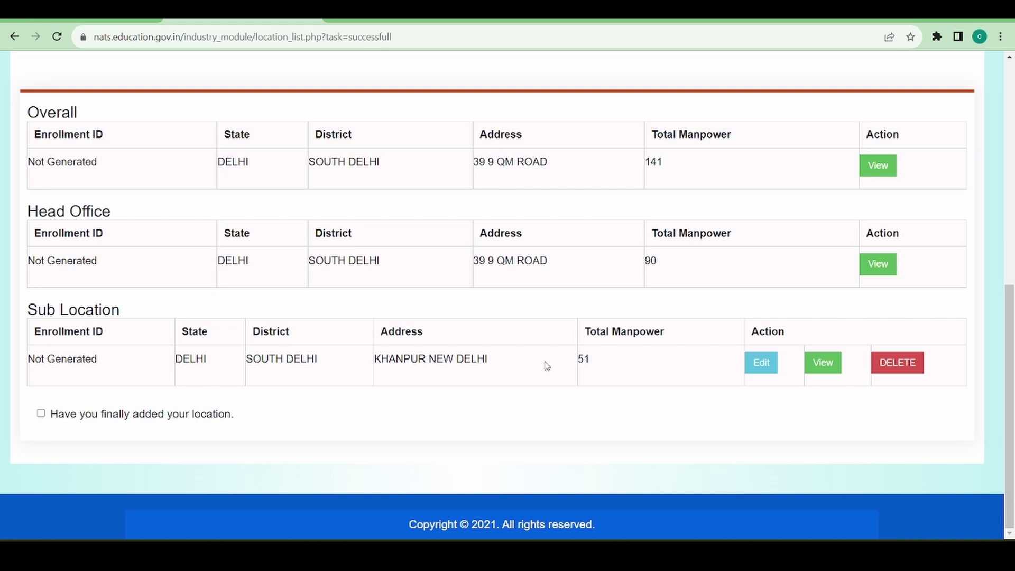
- Confirm that all locations have been finally added
left_click(42, 415)
scroll(267, 384, "down", 2)
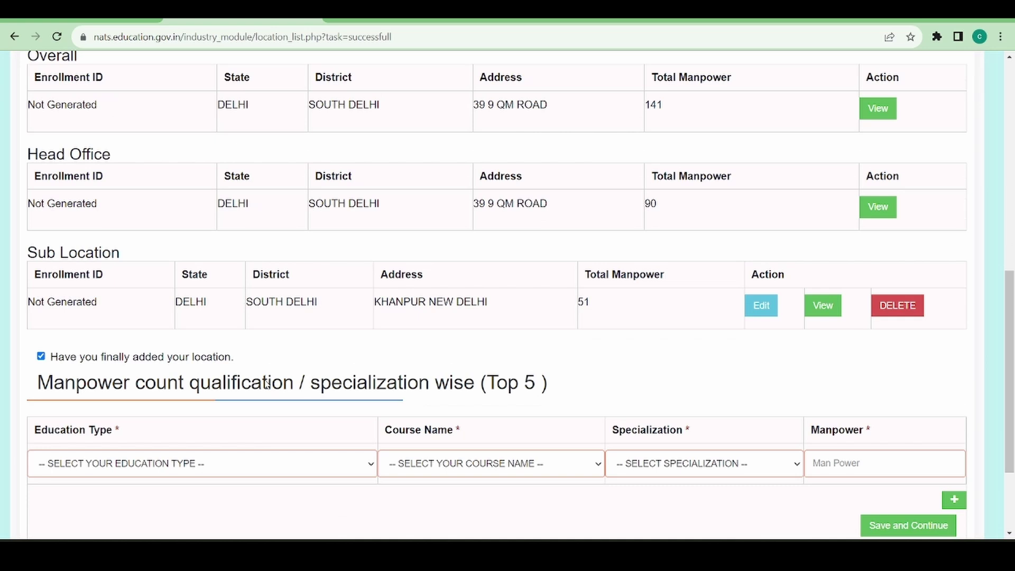
scroll(267, 385, "down", 2)
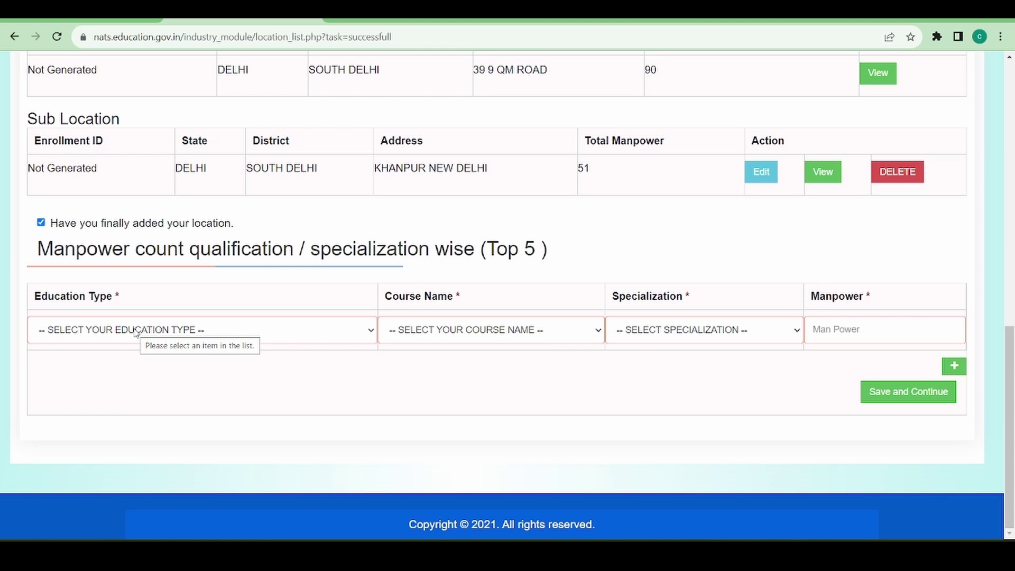
- Fill the first Top 5 row with Graduate in Engineering / Technology and Banking and Financial Services course and specialization
left_click(136, 331)
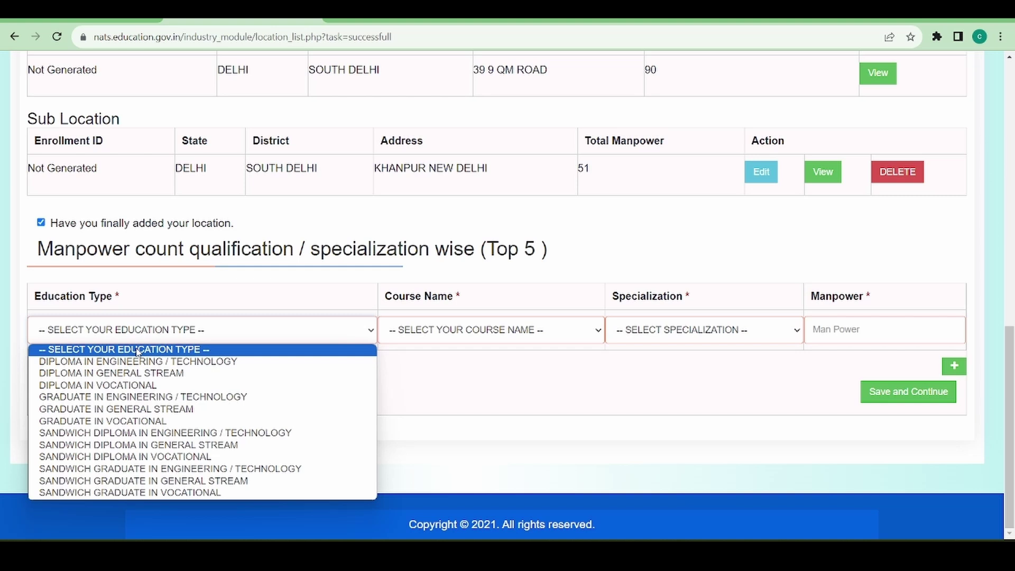
left_click(141, 398)
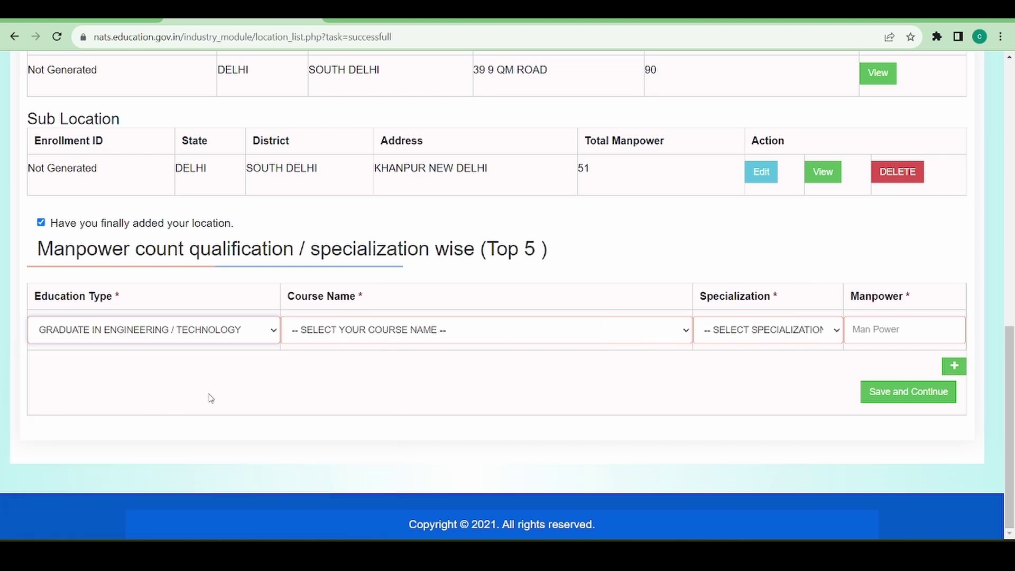
left_click(397, 323)
scroll(391, 211, "down", 3)
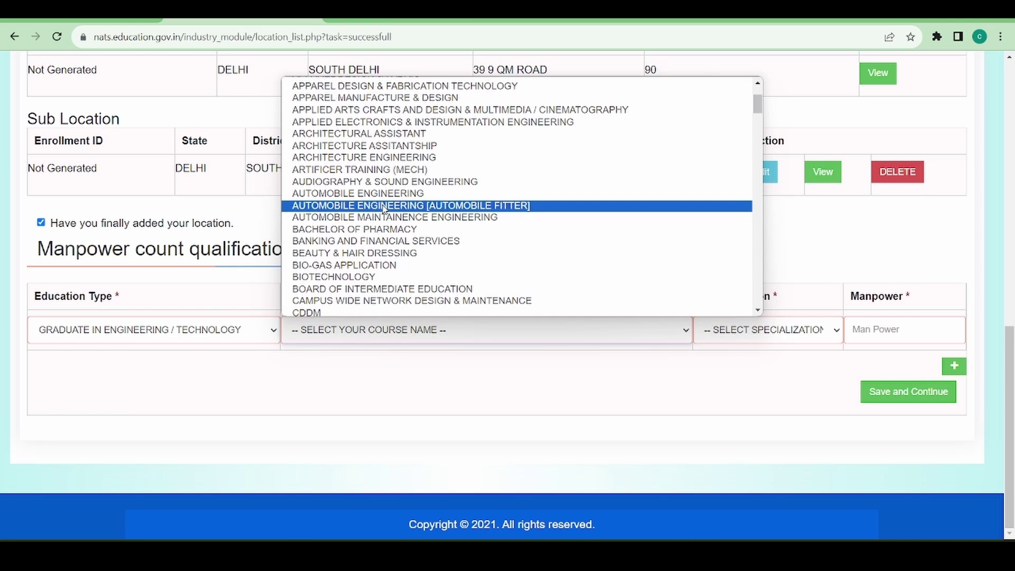
left_click(365, 241)
left_click(717, 326)
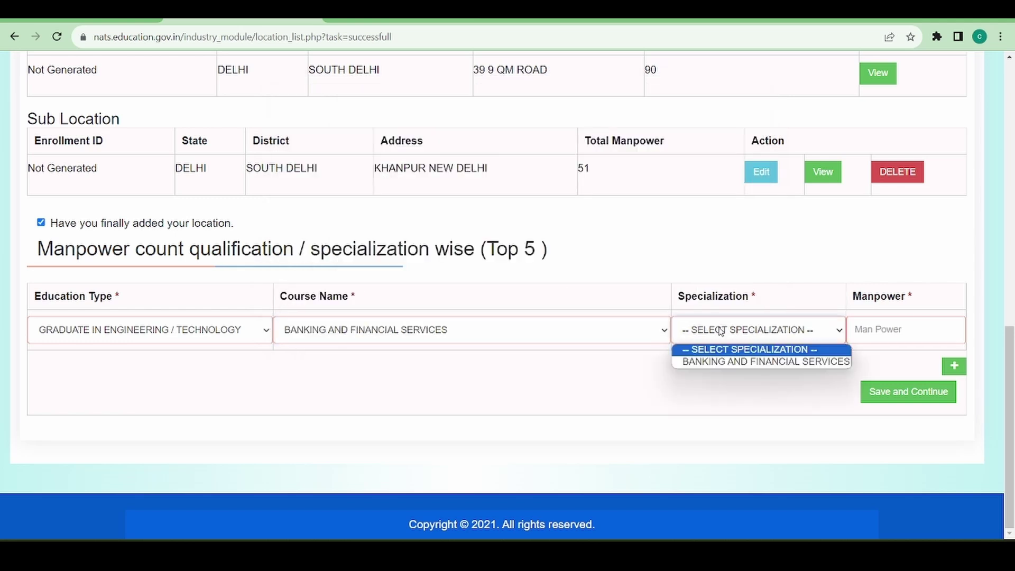
left_click(721, 359)
left_click(875, 328)
- Enter manpower 20 for row one, then add row two: General Stream, BBA, Business Analytics, 30
type("20")
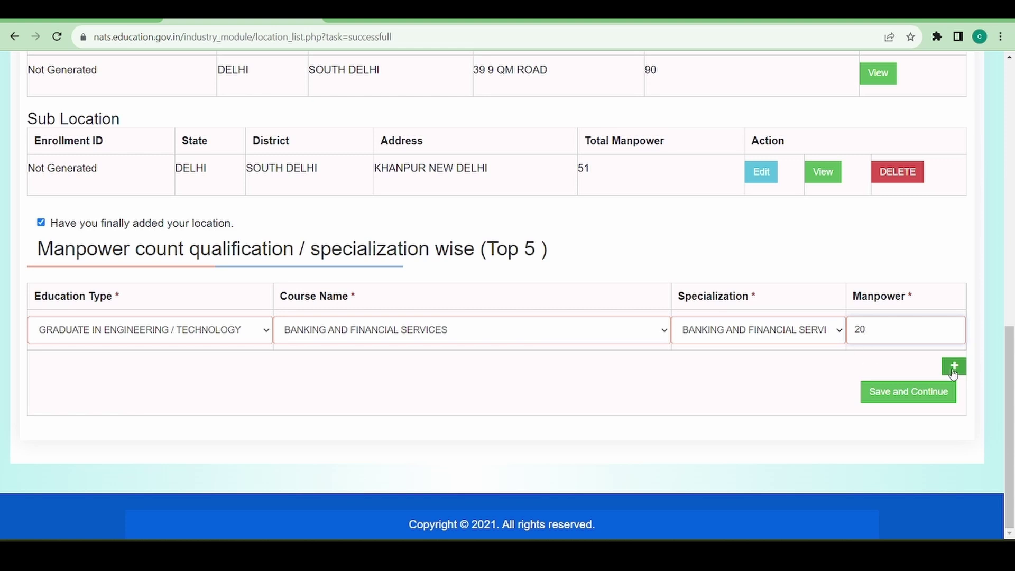
left_click(954, 365)
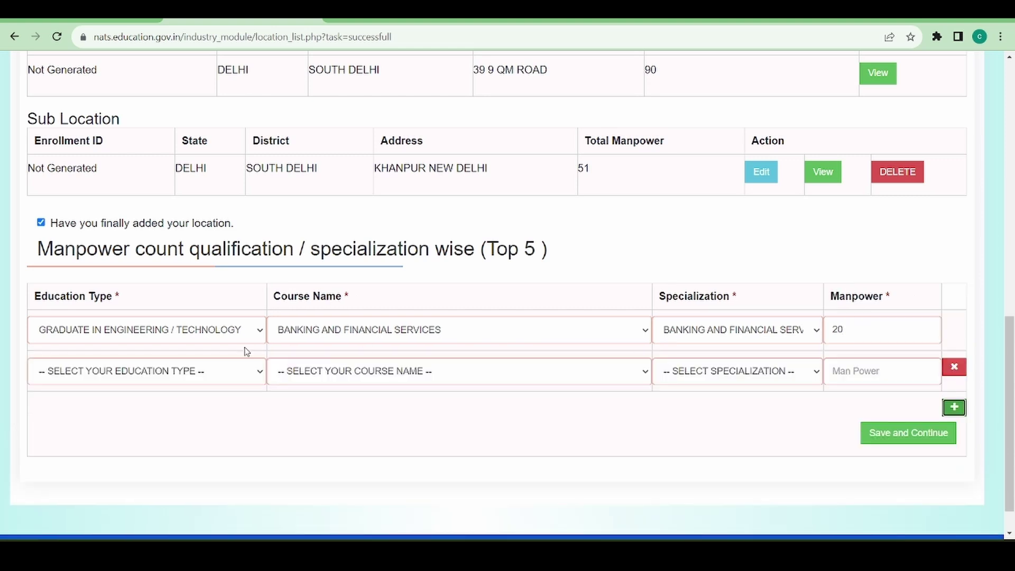
left_click(190, 370)
left_click(148, 268)
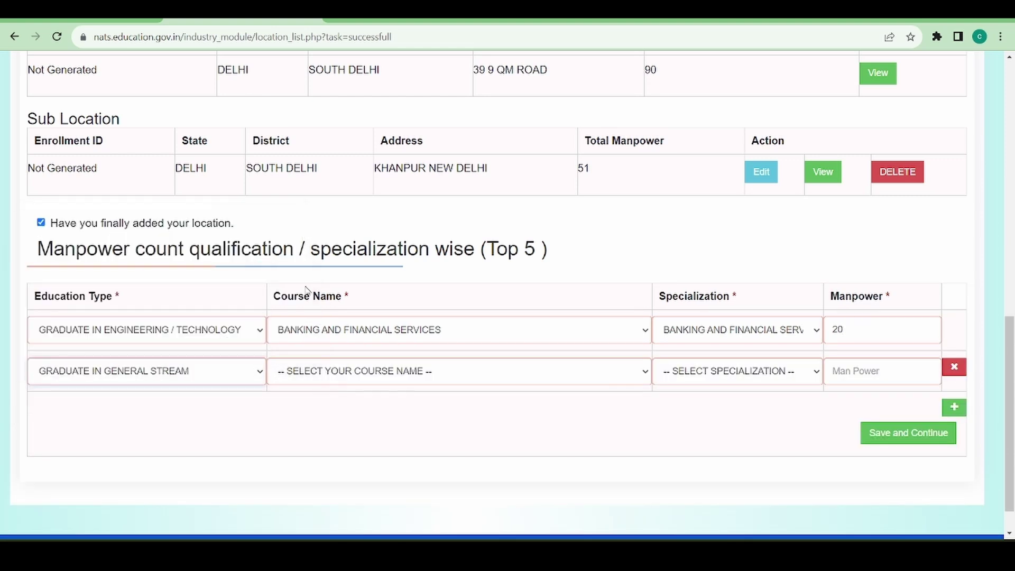
left_click(373, 372)
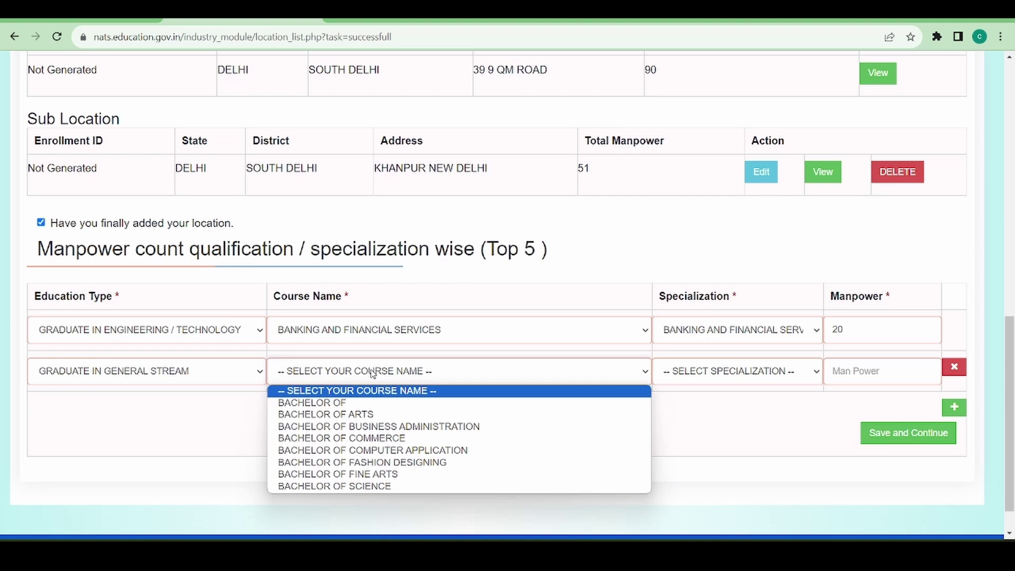
left_click(372, 426)
left_click(659, 364)
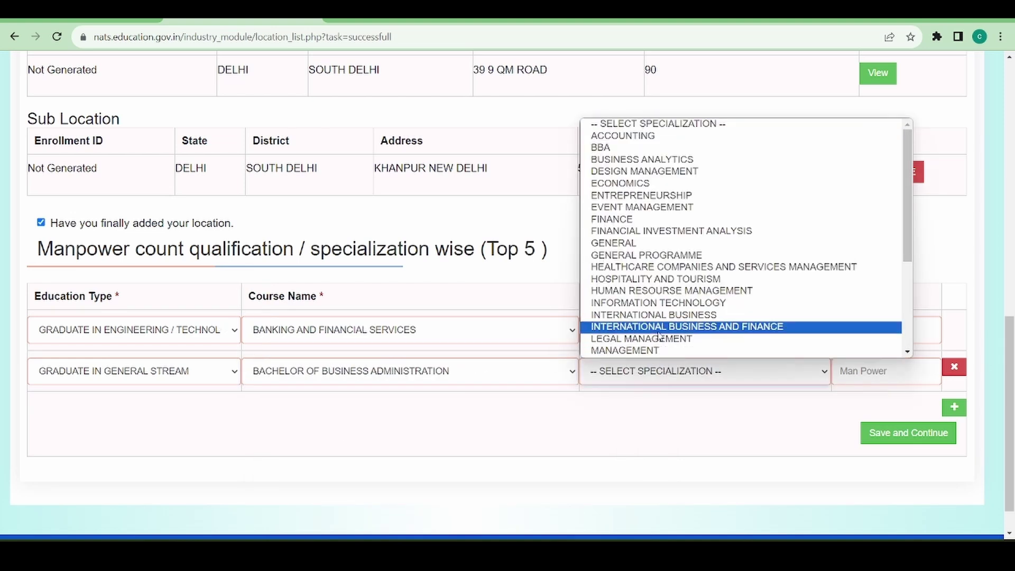
left_click(637, 161)
left_click(846, 366)
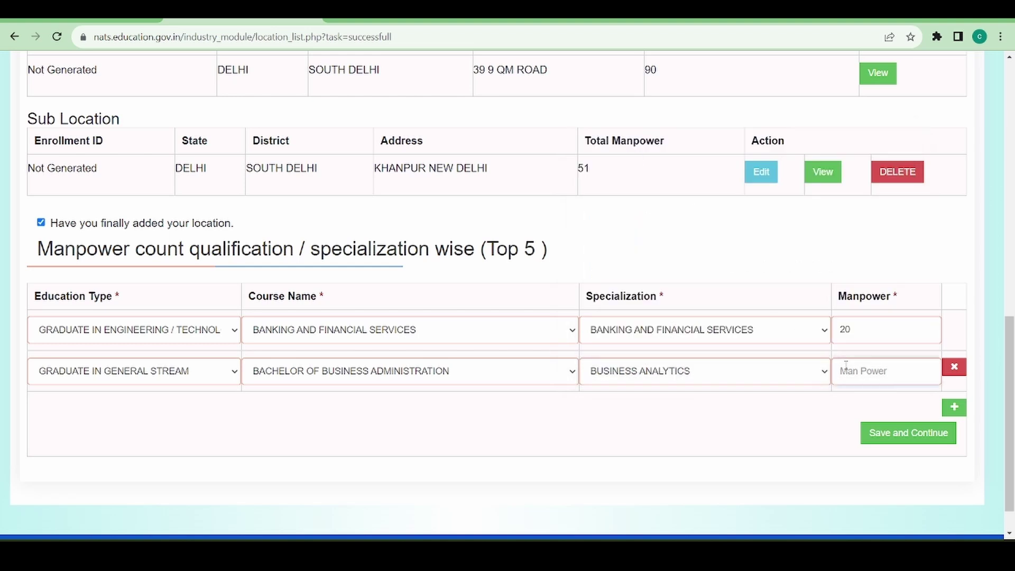
type("30")
- Add a third row: Graduate in General Stream, Bachelor of Computer Application, Computer Graphics
left_click(955, 408)
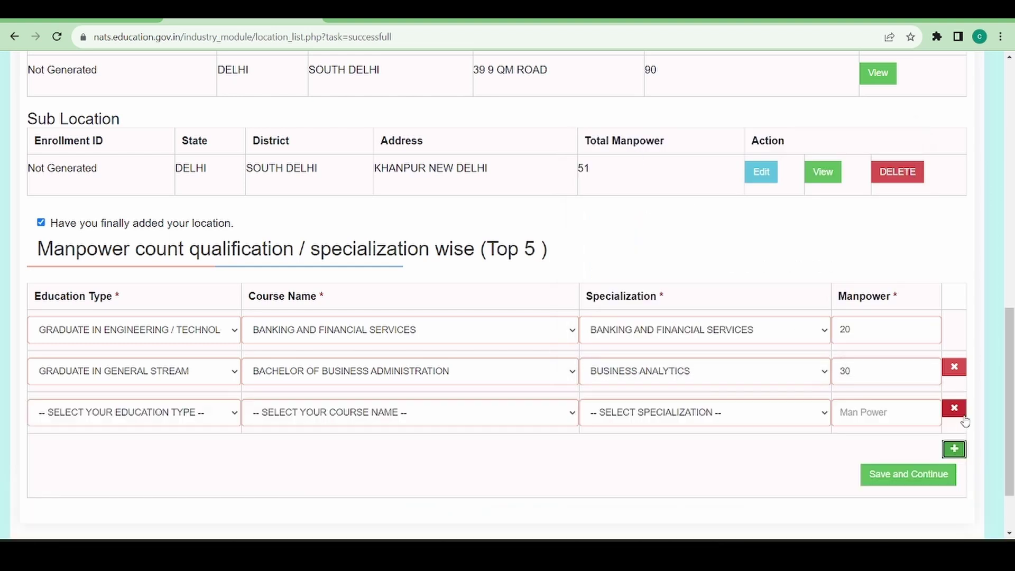
left_click(201, 420)
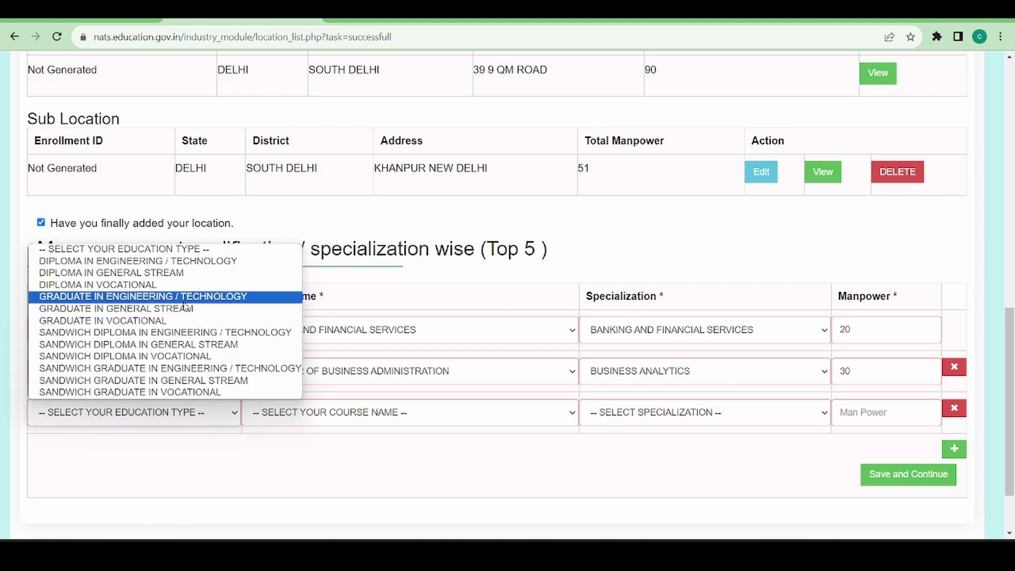
left_click(132, 311)
left_click(348, 423)
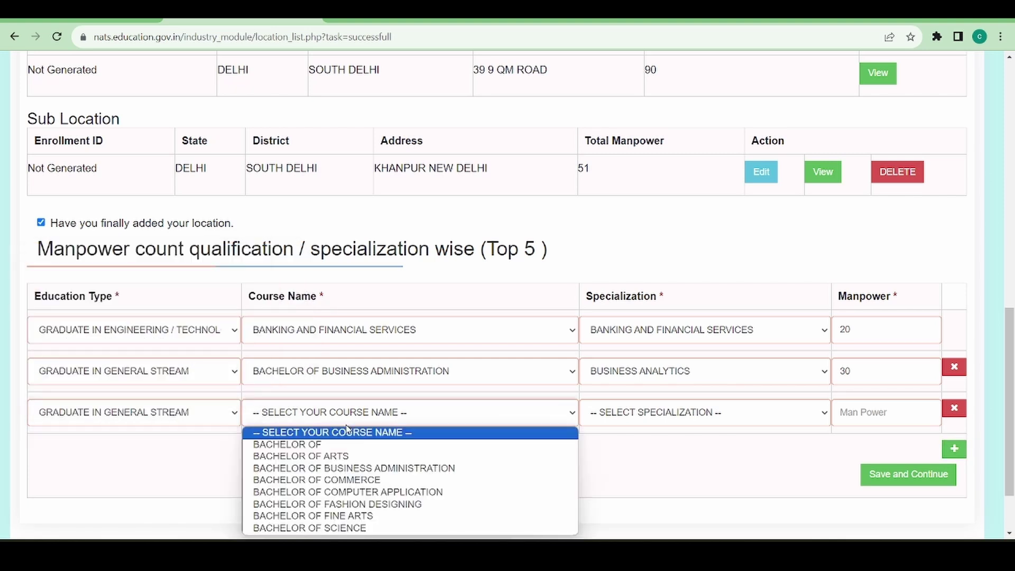
left_click(336, 495)
left_click(648, 420)
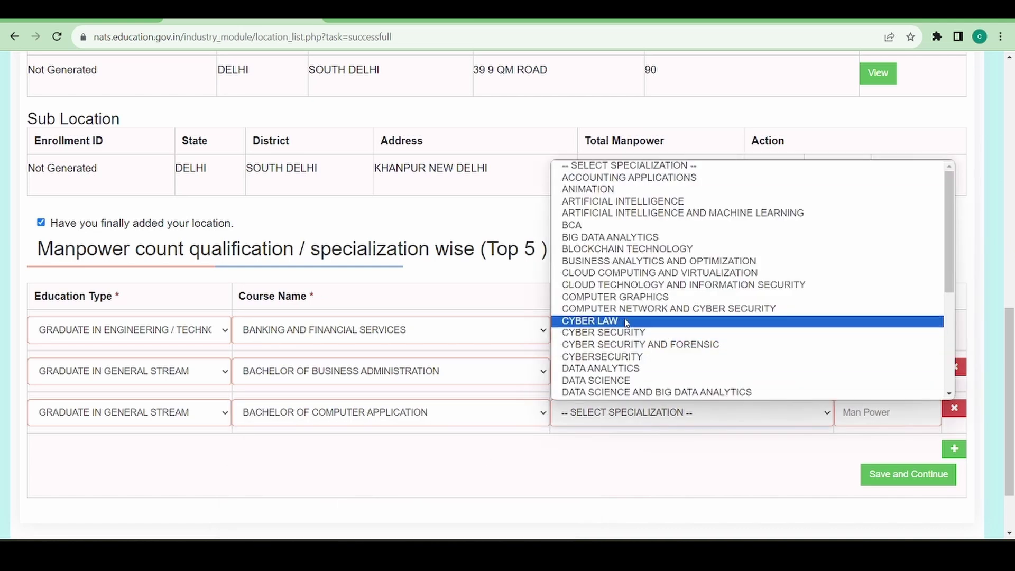
left_click(625, 298)
left_click(853, 419)
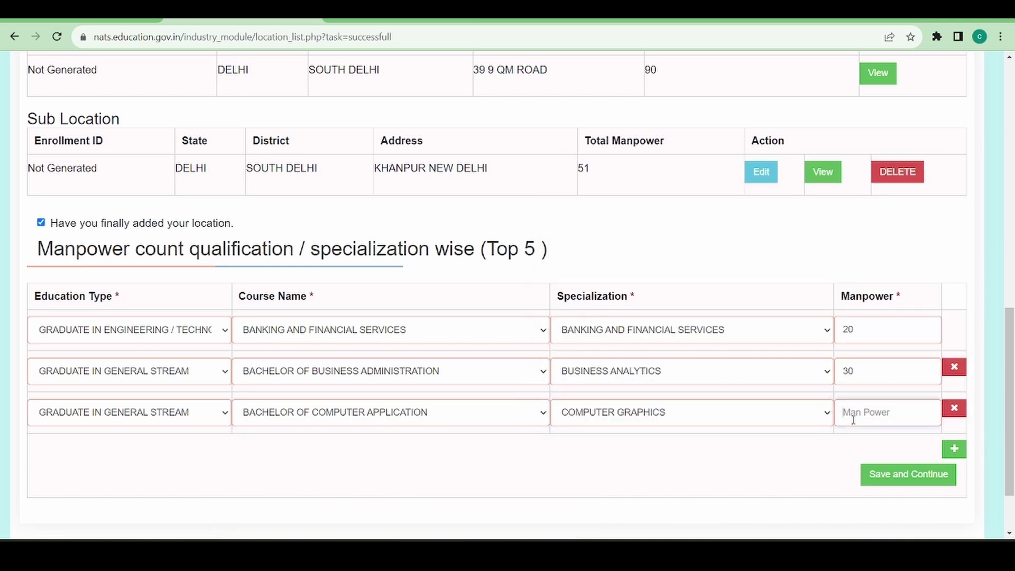
- Enter 40 for row three, then add row four: Engineering / Technology, Banking and Financial Services, 10
type("40")
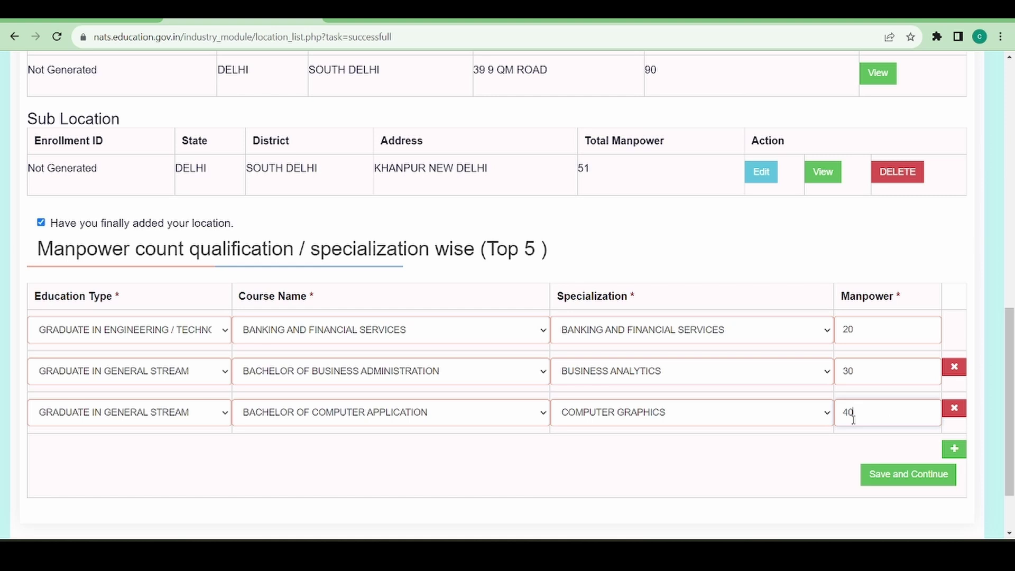
left_click(954, 448)
left_click(200, 457)
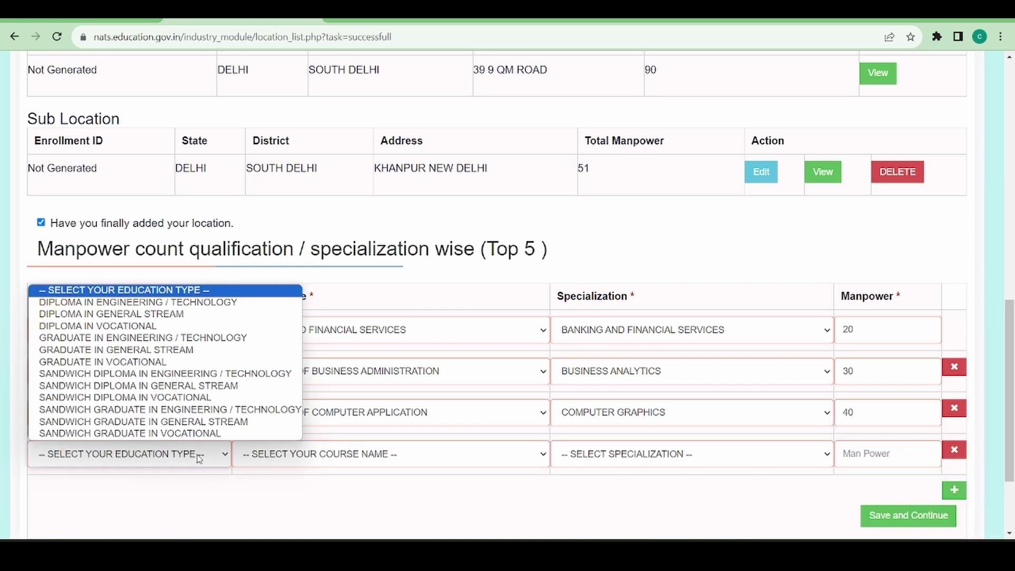
left_click(124, 338)
left_click(279, 464)
scroll(354, 296, "down", 1)
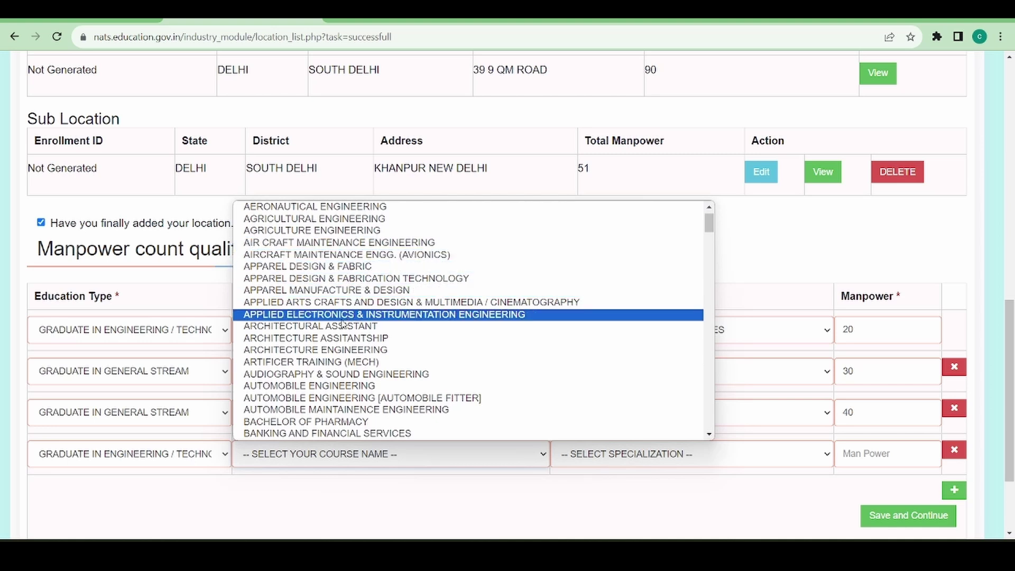
scroll(344, 388, "down", 1)
scroll(342, 396, "down", 1)
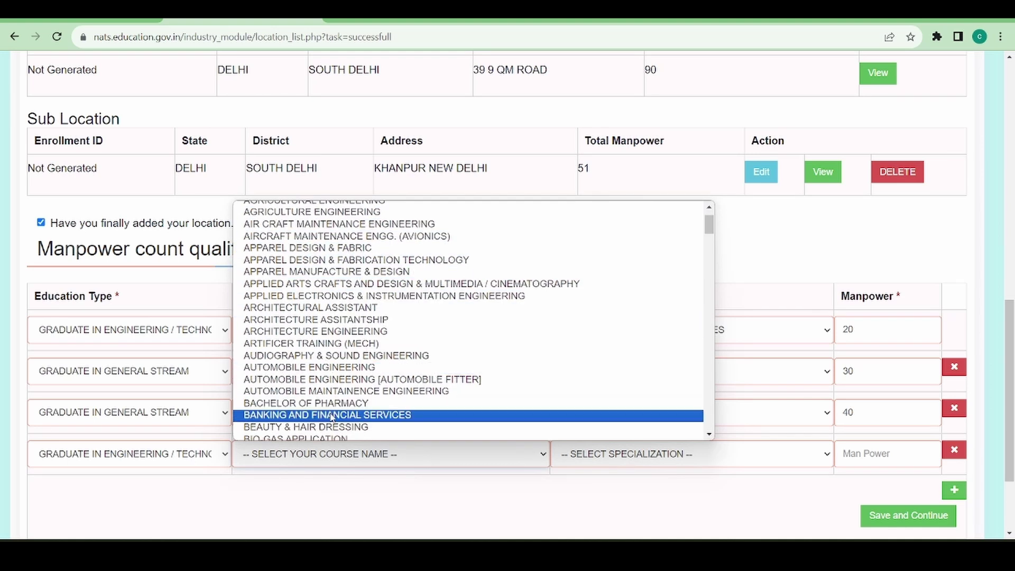
left_click(332, 415)
left_click(637, 460)
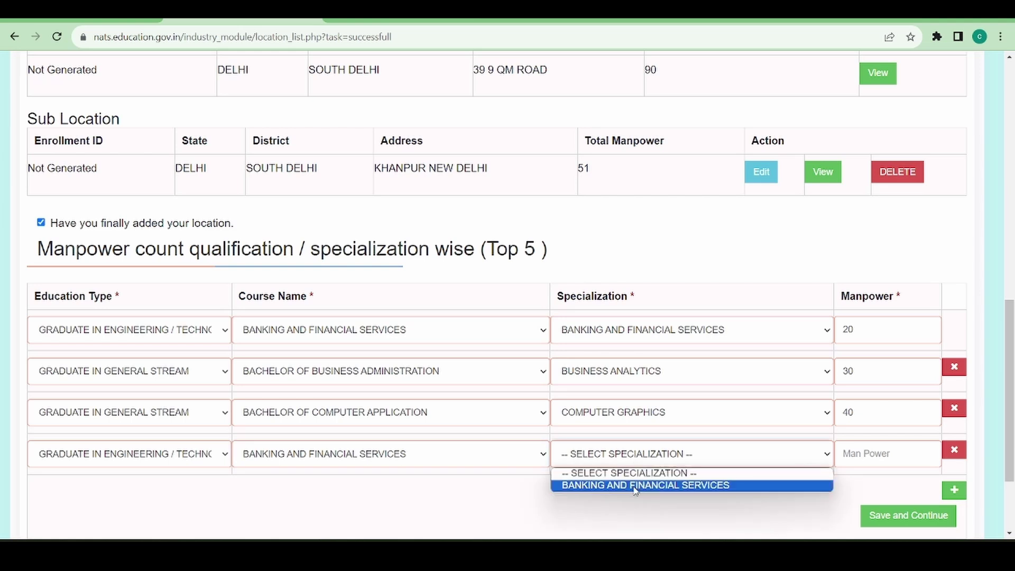
left_click(636, 482)
left_click(851, 448)
type("10")
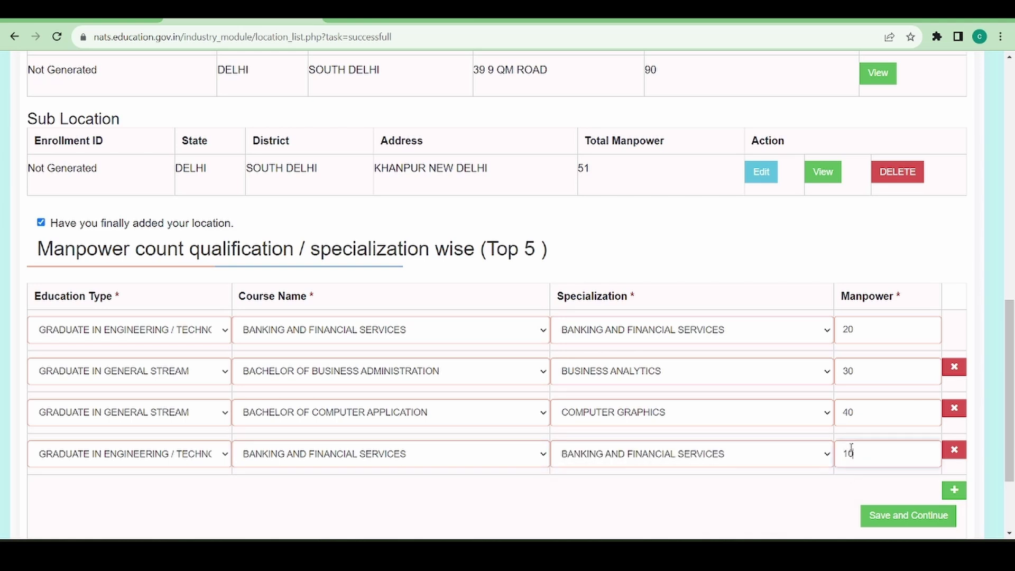
- Add row five: Graduate in General Stream, BBA, Management, manpower 20
scroll(851, 448, "down", 2)
left_click(953, 367)
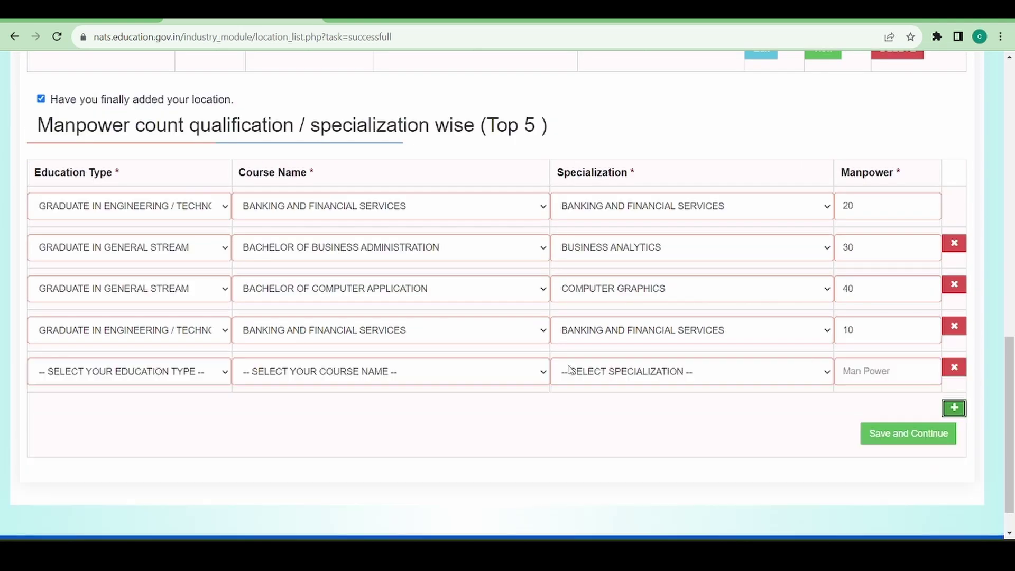
left_click(184, 371)
left_click(98, 275)
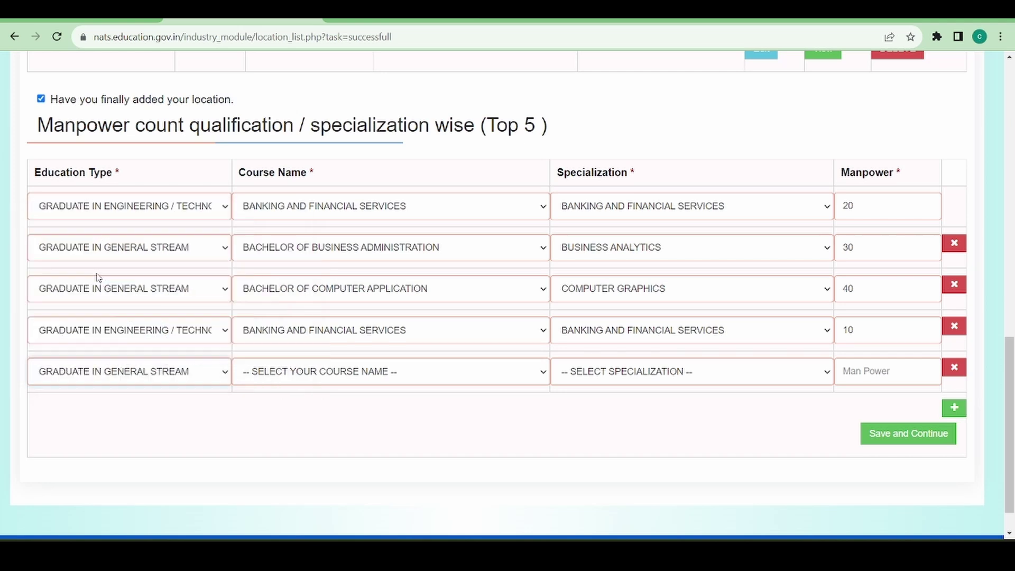
left_click(271, 371)
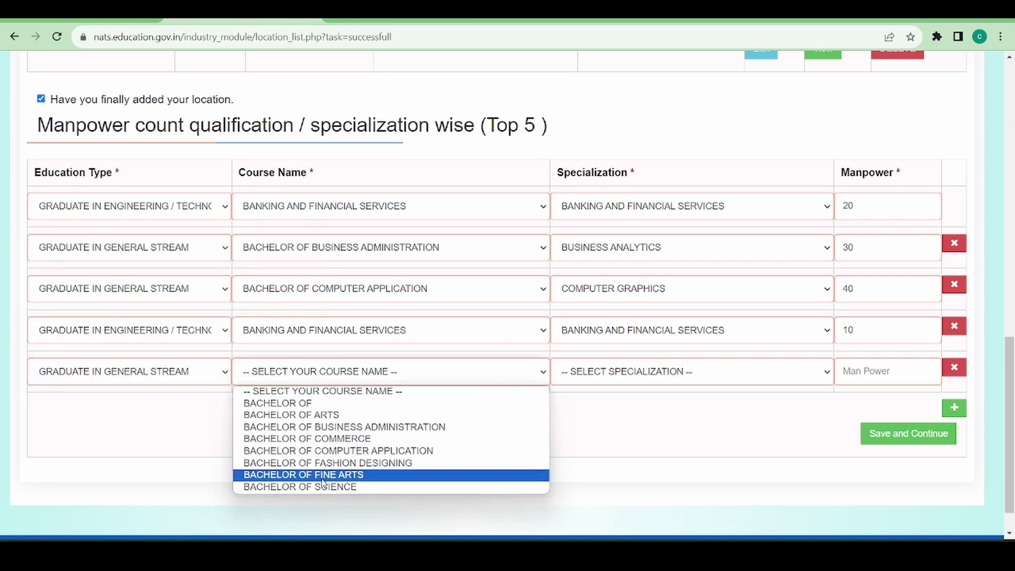
left_click(286, 428)
left_click(571, 378)
scroll(615, 324, "down", 1)
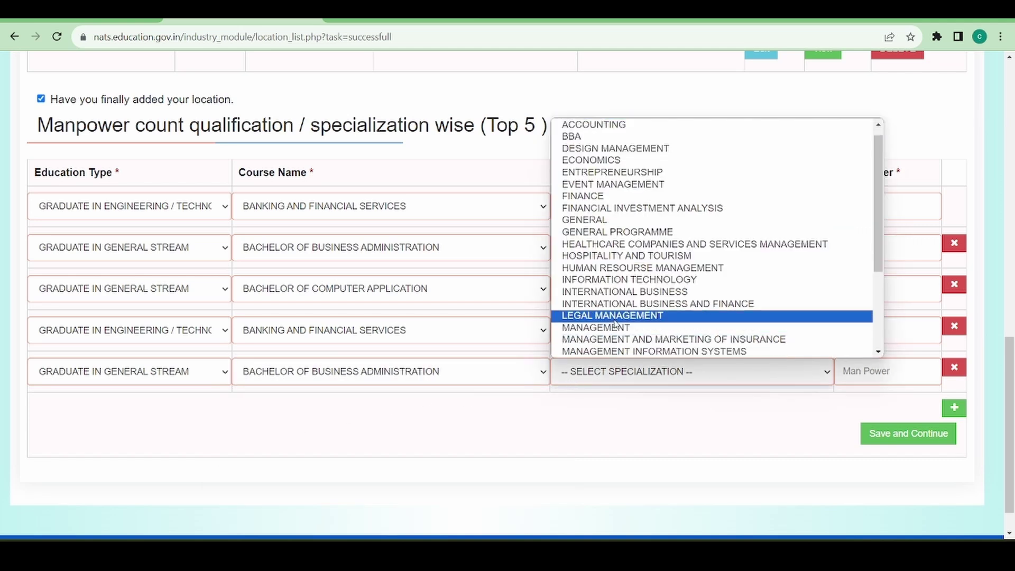
left_click(614, 325)
left_click(870, 365)
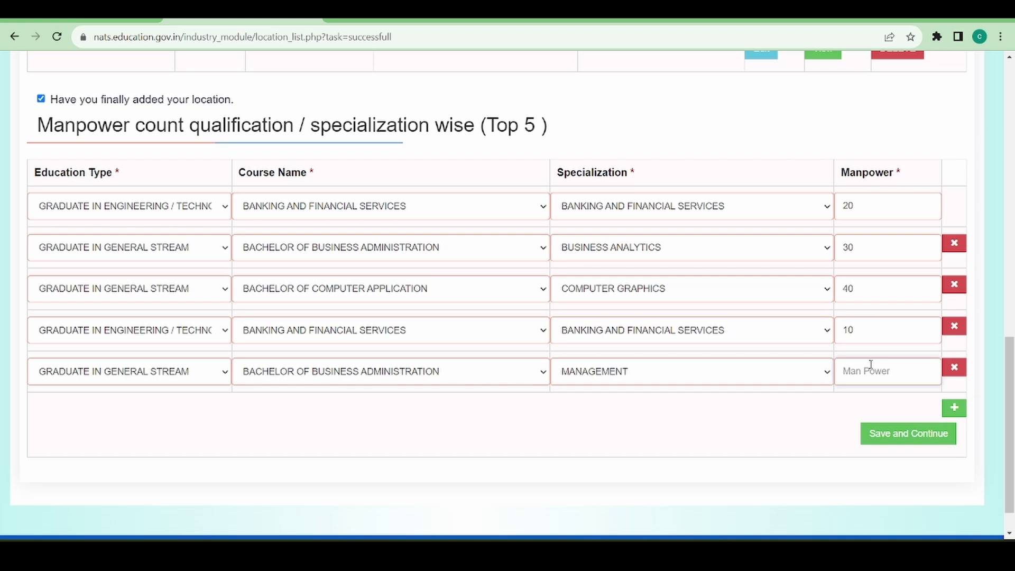
type("20")
left_click(825, 410)
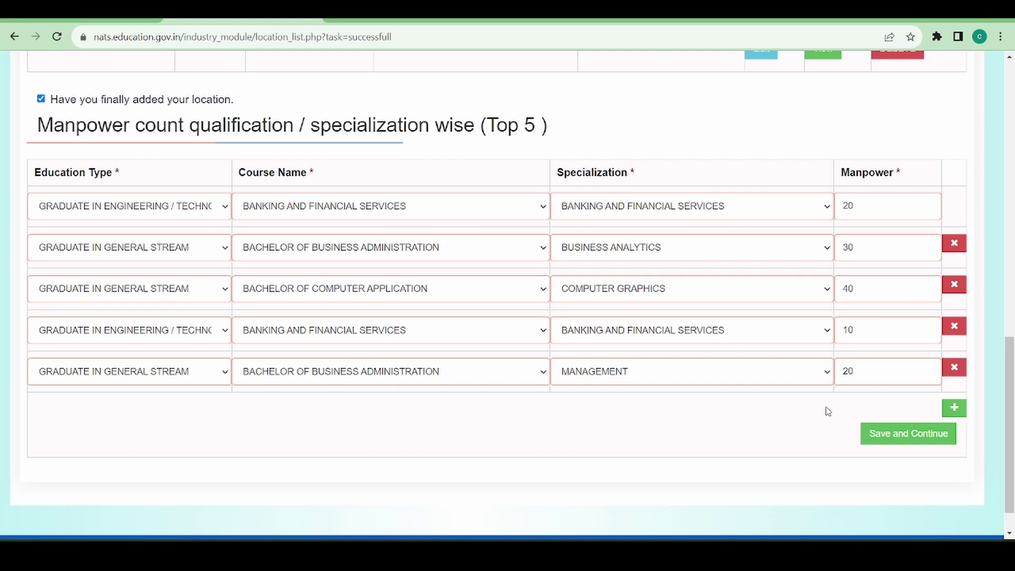
- Save the manpower table and answer NO to engaging apprentices in the NAPS
left_click(893, 436)
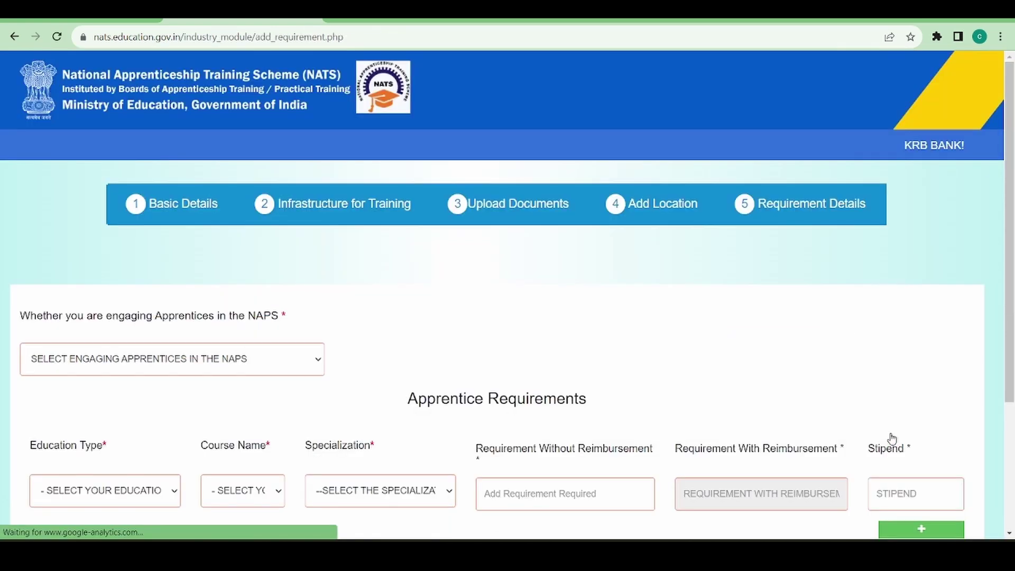
scroll(846, 344, "down", 1)
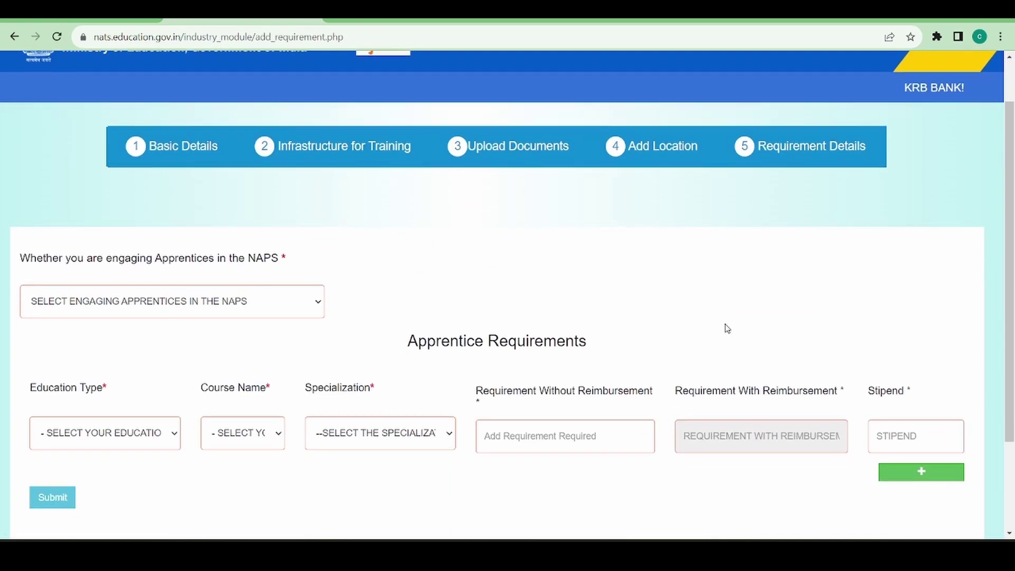
scroll(701, 324, "down", 1)
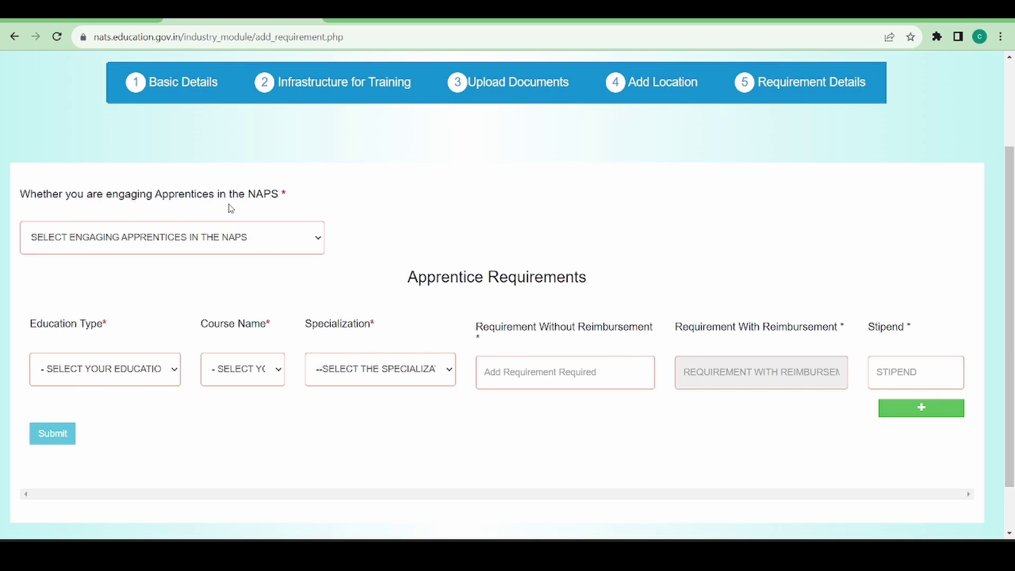
left_click(260, 240)
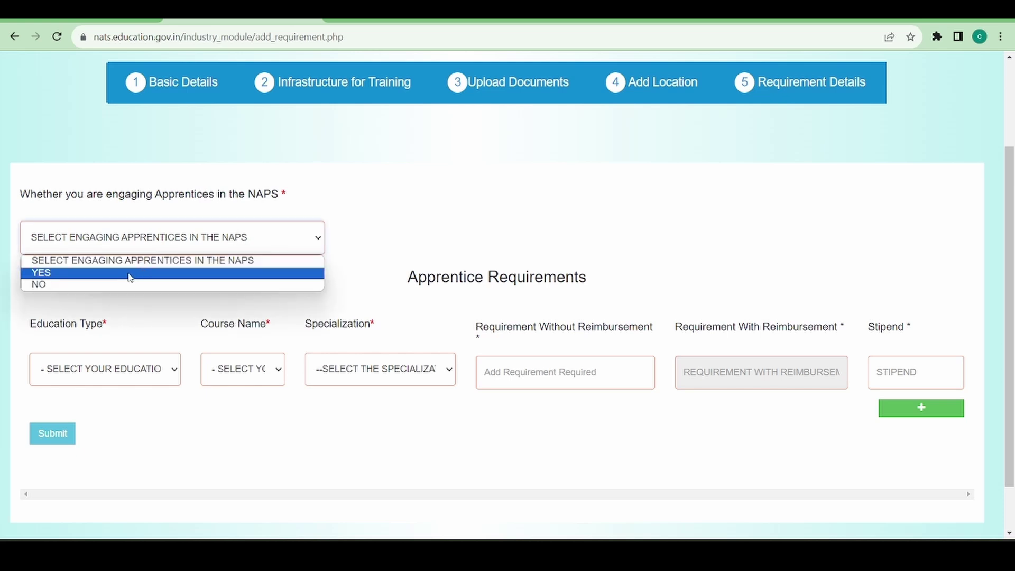
left_click(139, 286)
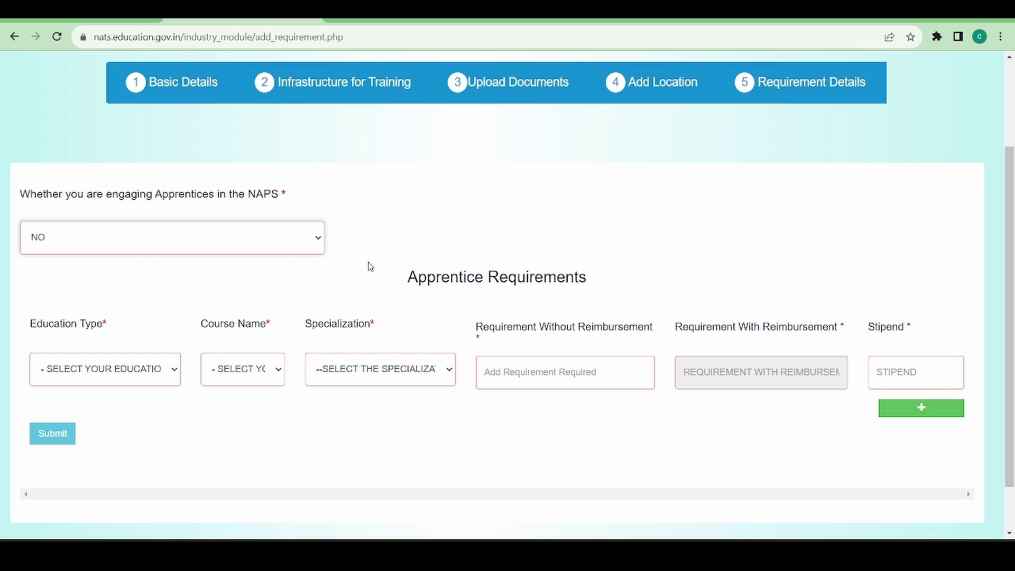
- Set the first requirement to Graduate in General Stream, BBA, Business Analytics
left_click(132, 369)
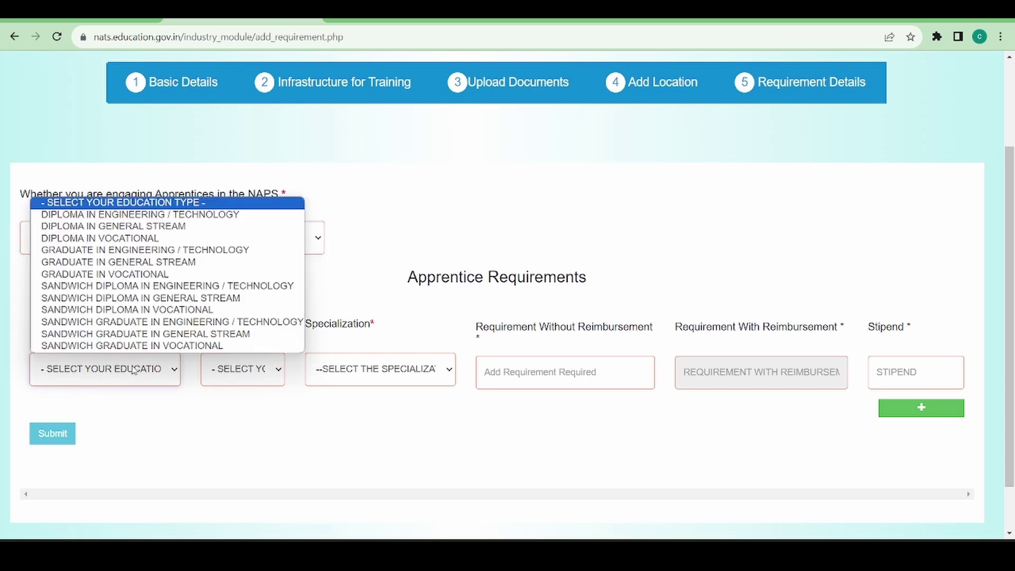
left_click(113, 265)
left_click(235, 377)
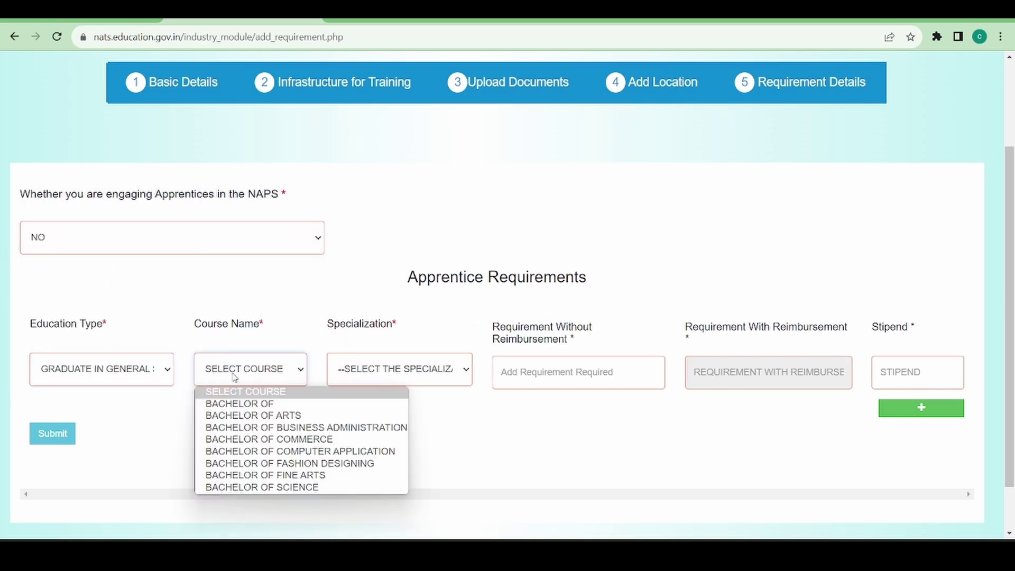
left_click(249, 427)
left_click(392, 378)
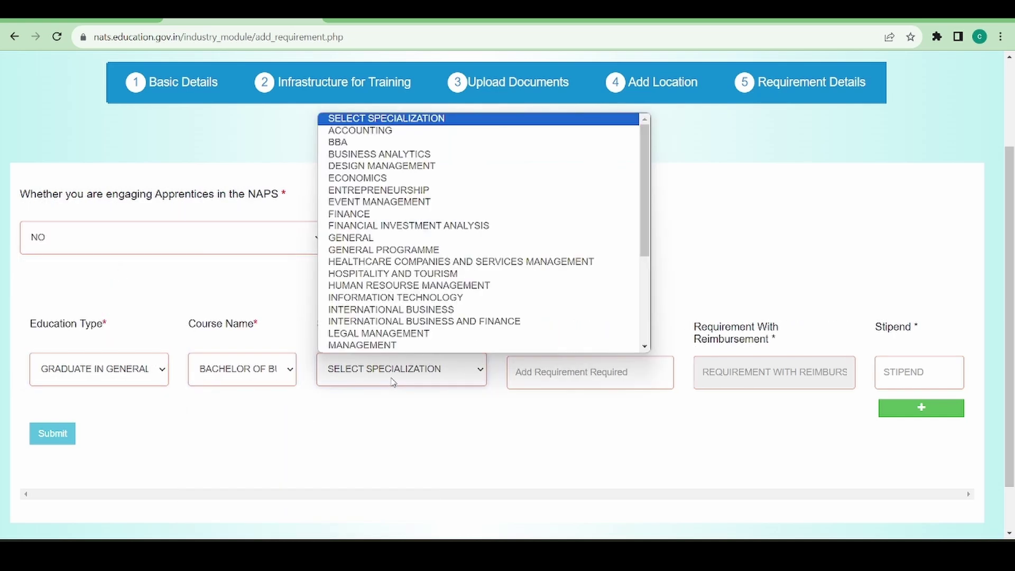
left_click(394, 153)
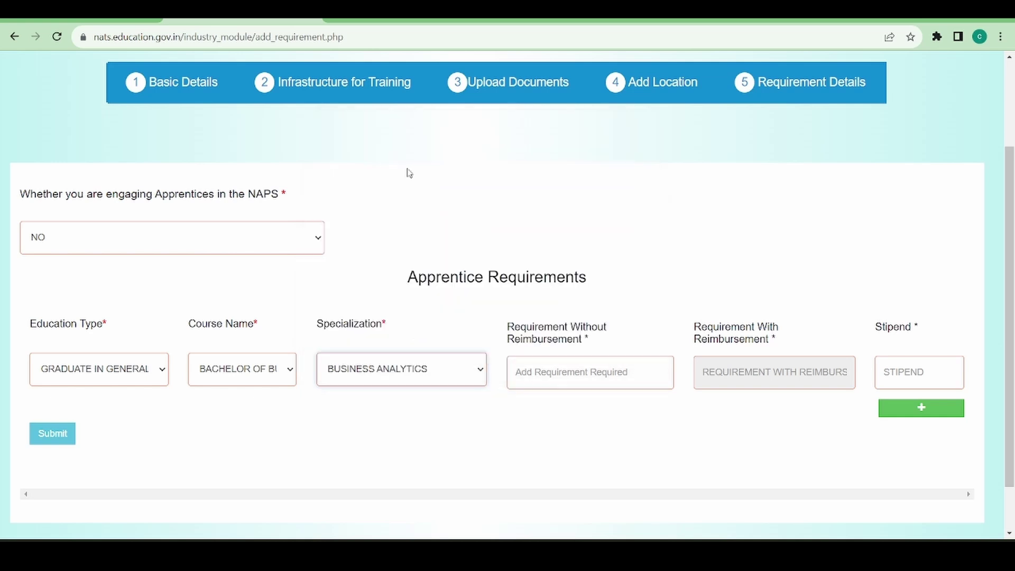
- Request 10 apprentices without reimbursement at a 9000 stipend, correcting a below-minimum stipend
left_click(554, 379)
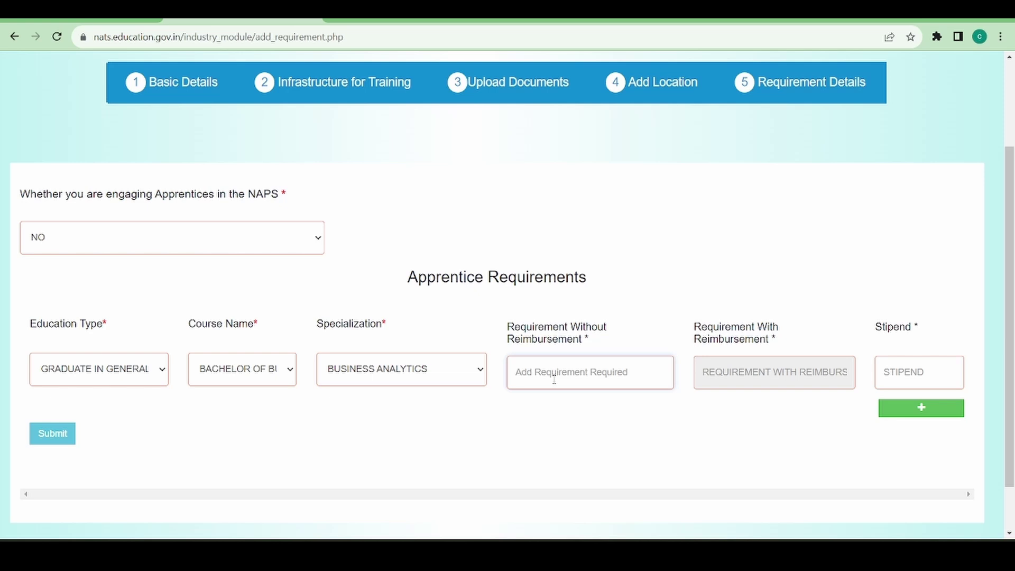
type("10")
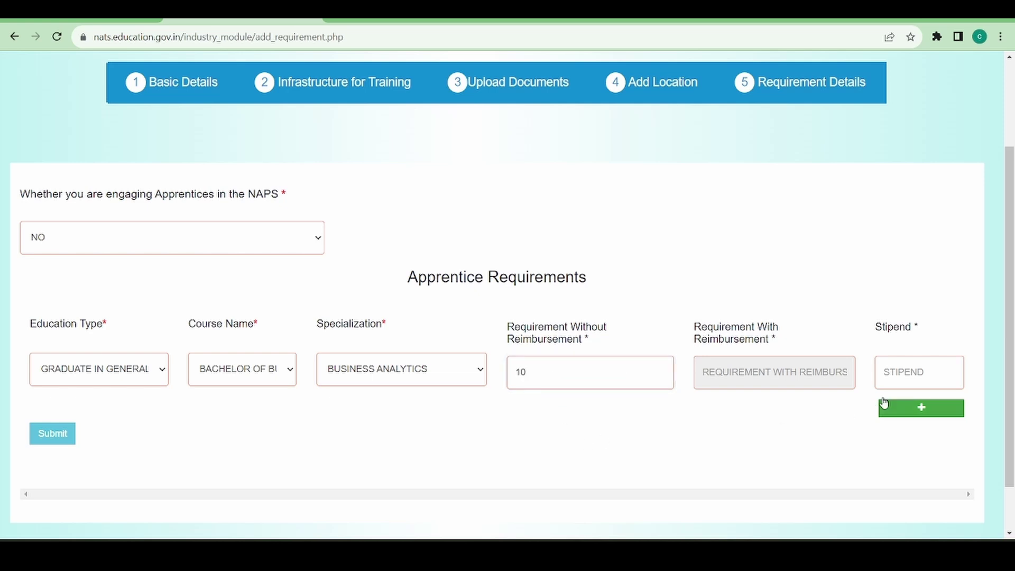
left_click(902, 377)
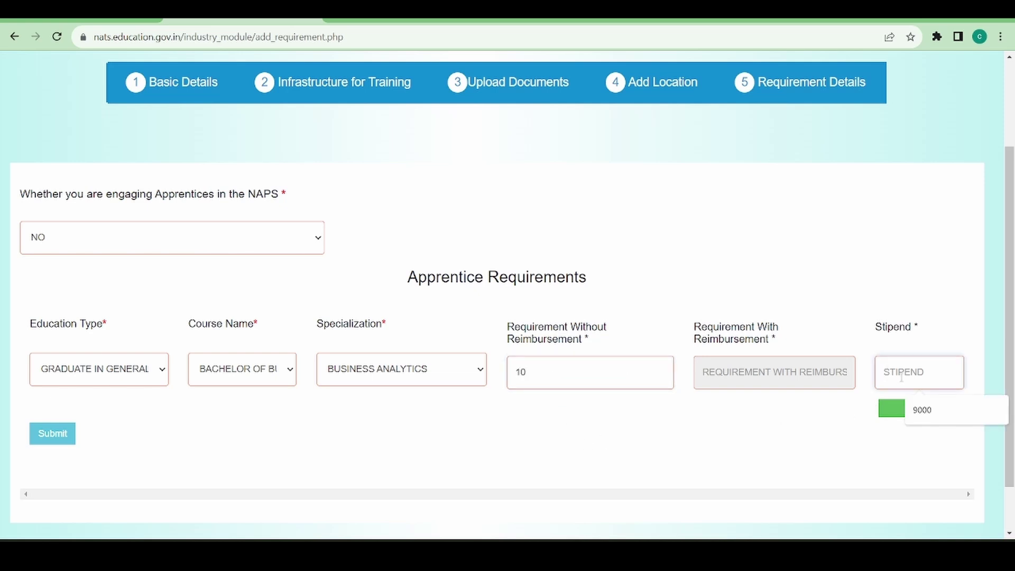
type("8000")
left_click(798, 426)
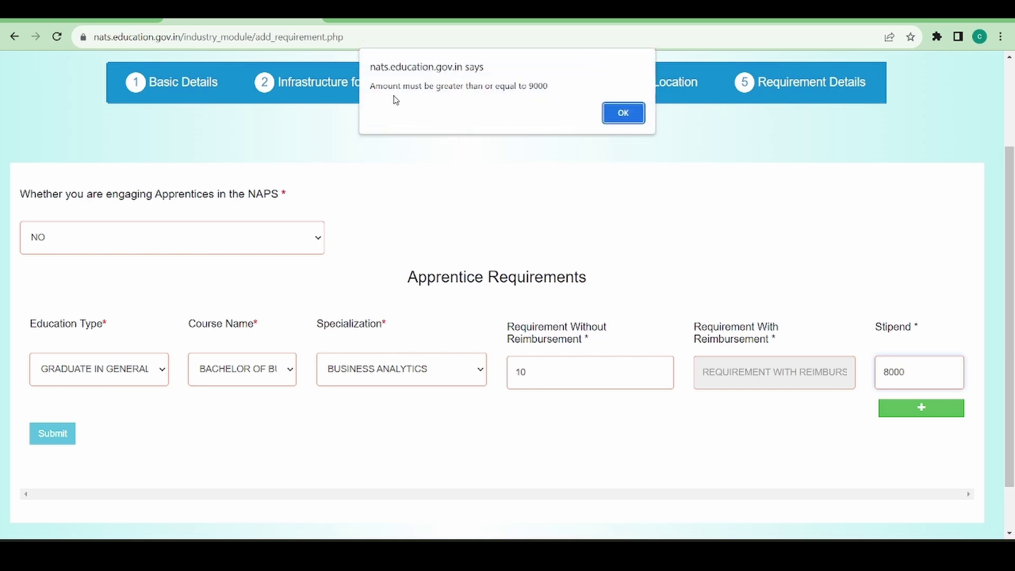
left_click(616, 115)
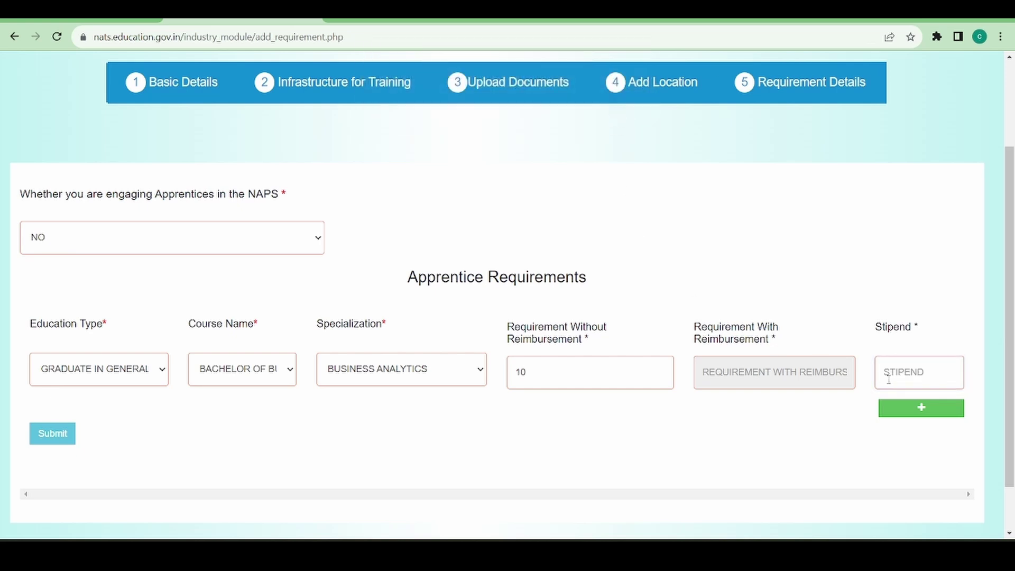
left_click(893, 376)
type("9")
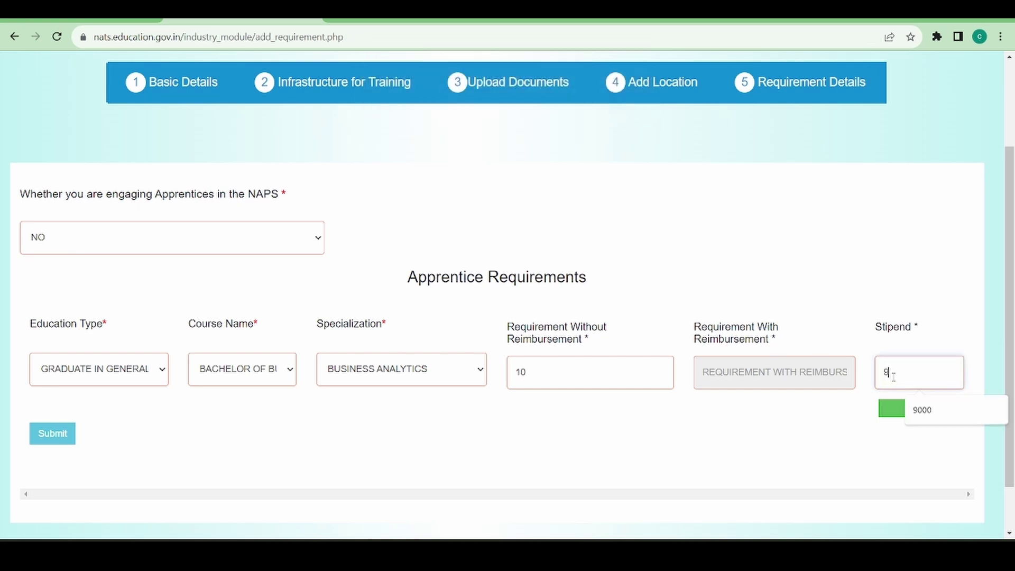
type("000")
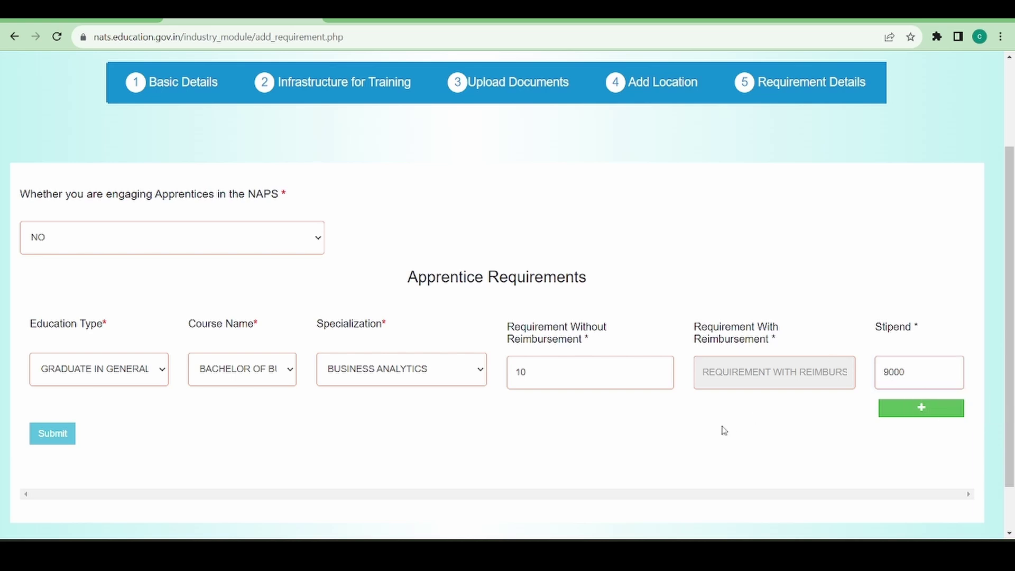
- Add a second requirement row: Diploma in General Stream, Education course, Education specialization
left_click(898, 408)
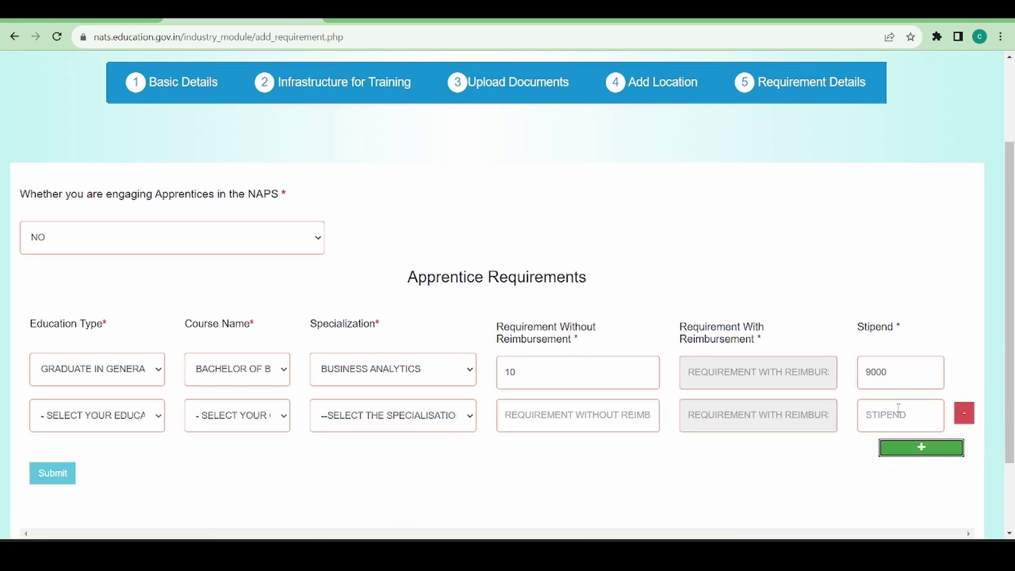
left_click(74, 427)
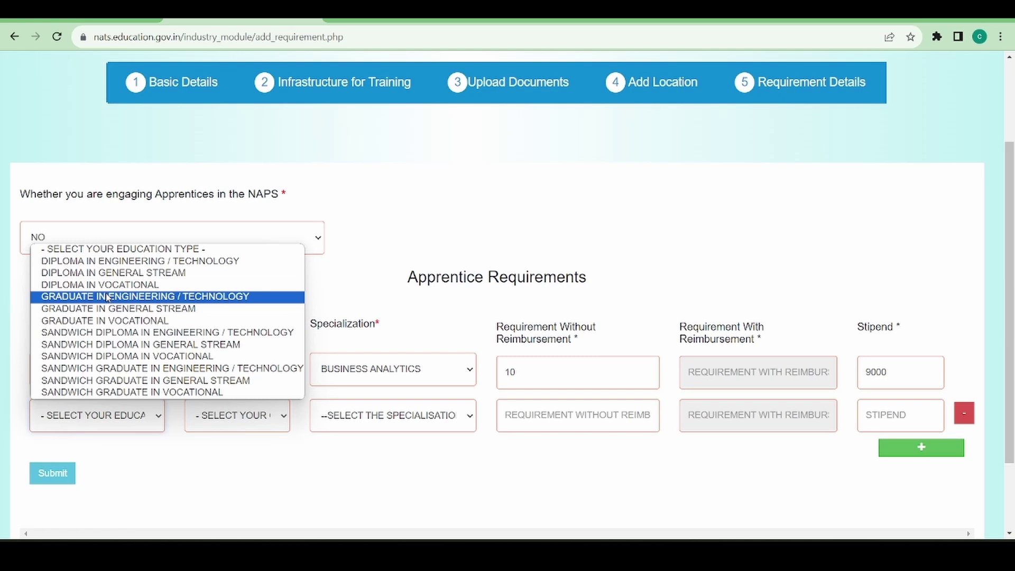
left_click(94, 274)
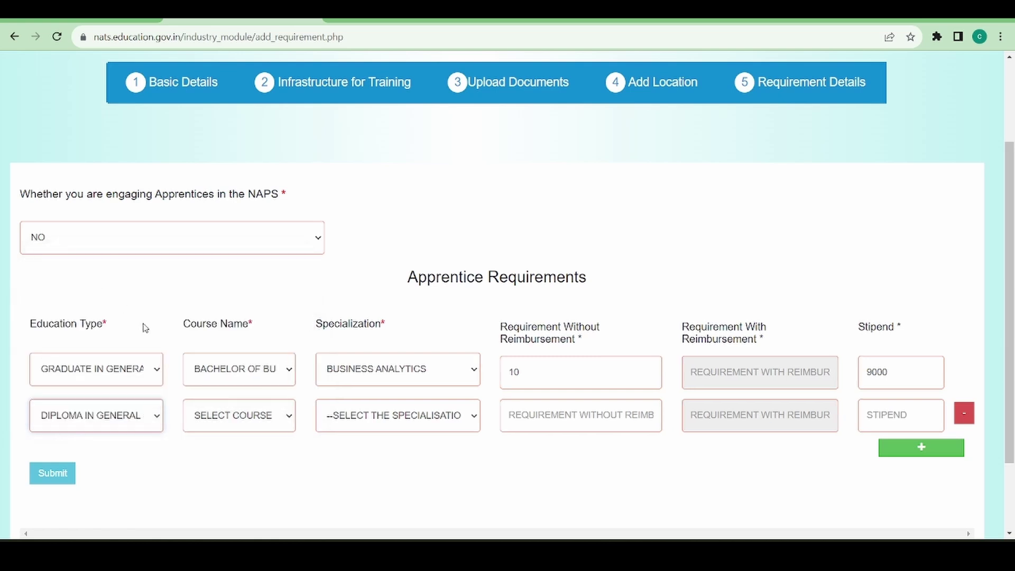
left_click(226, 418)
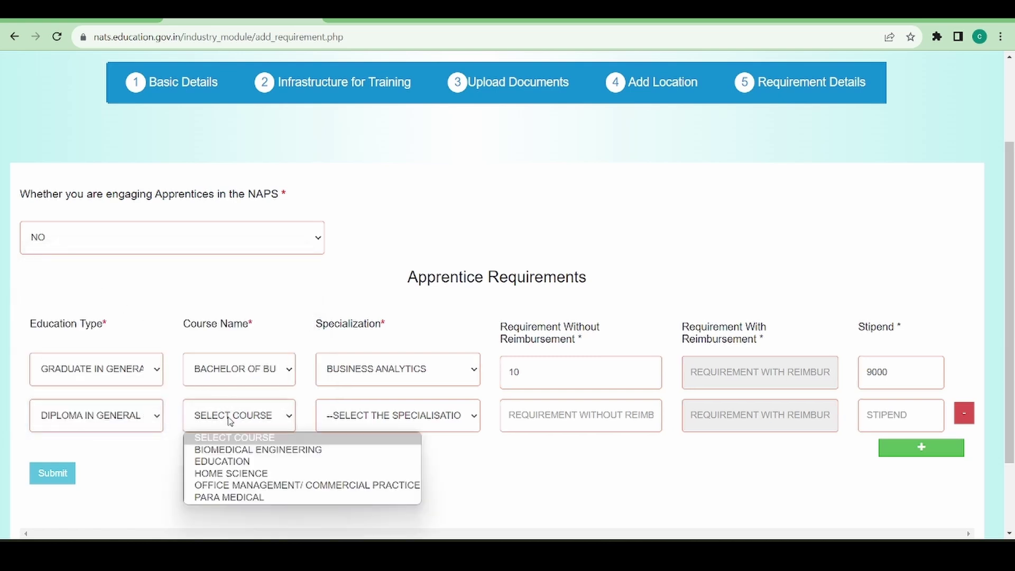
left_click(253, 465)
left_click(353, 427)
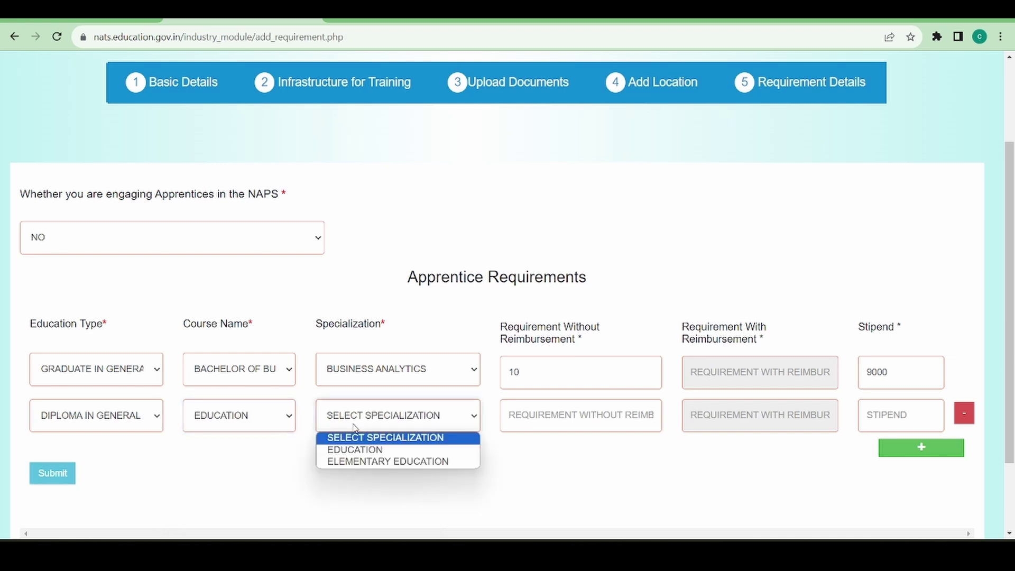
left_click(381, 450)
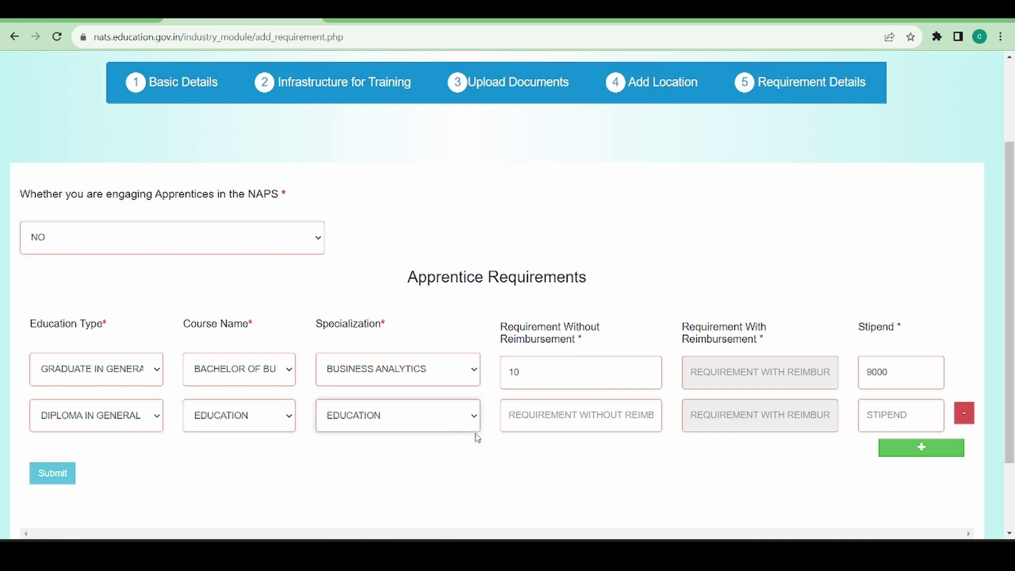
- Request 2 apprentices at an 8000 stipend and submit the requirements
left_click(554, 416)
type("2")
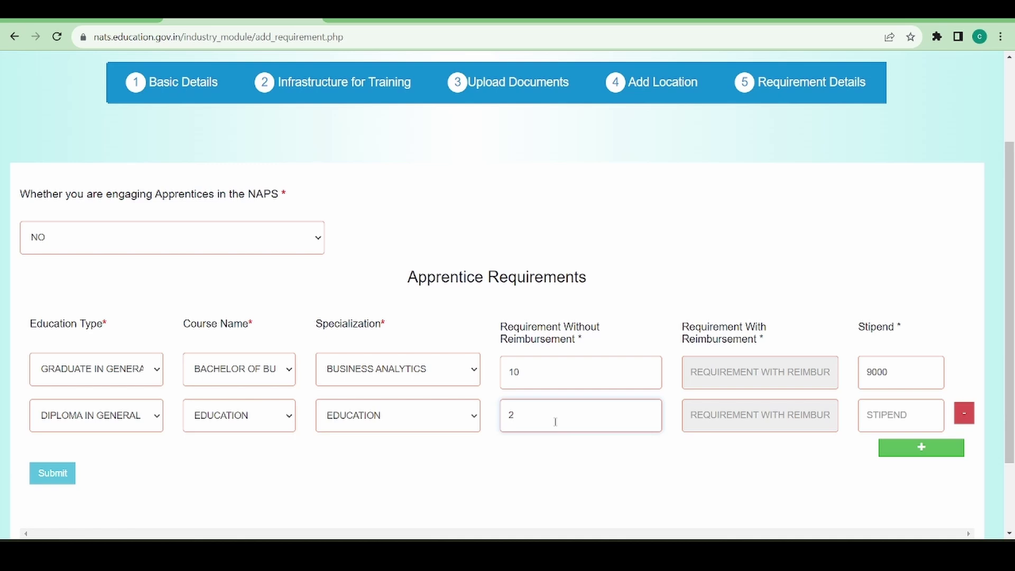
left_click(900, 411)
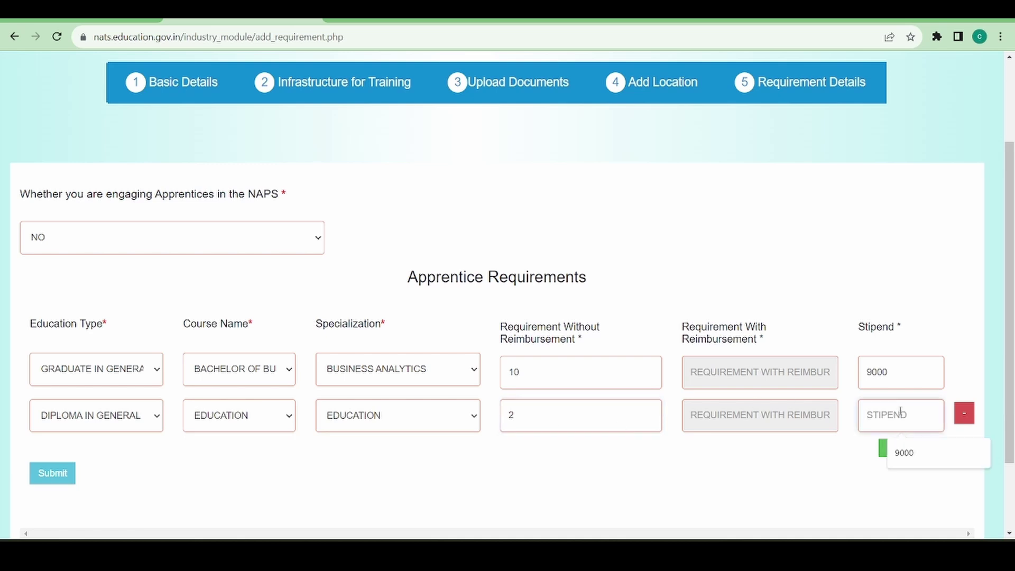
type("8000")
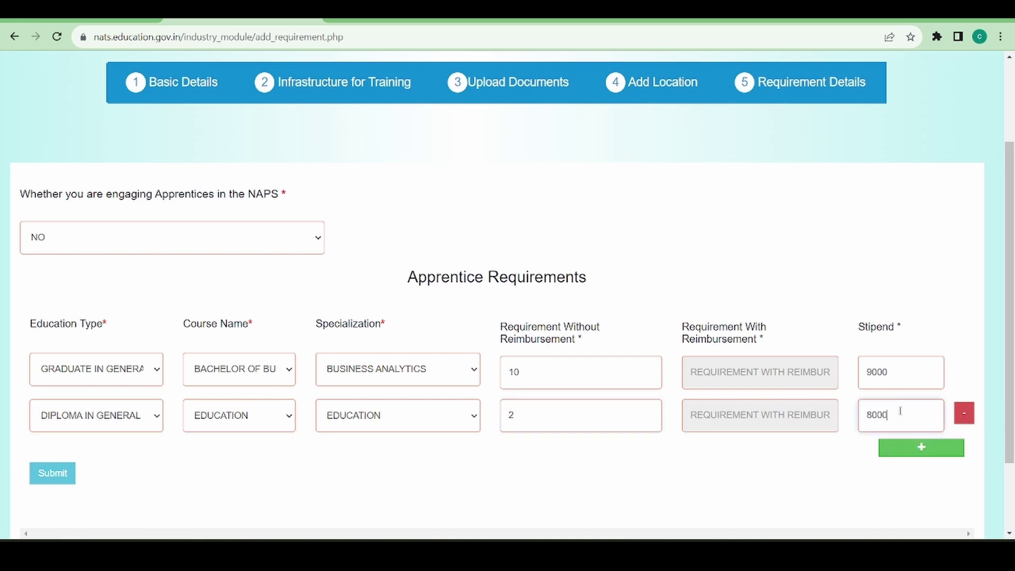
scroll(773, 473, "down", 2)
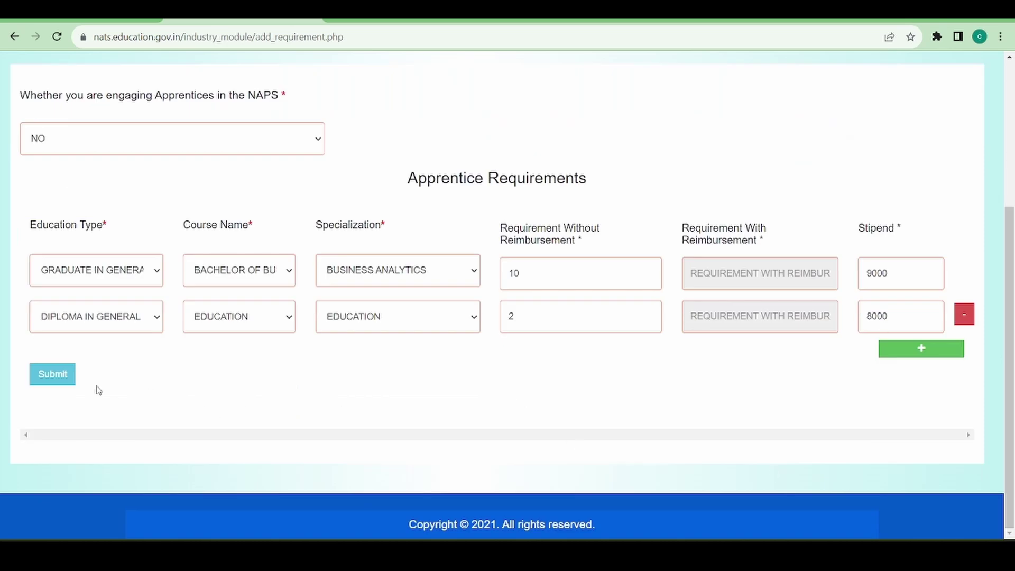
left_click(51, 375)
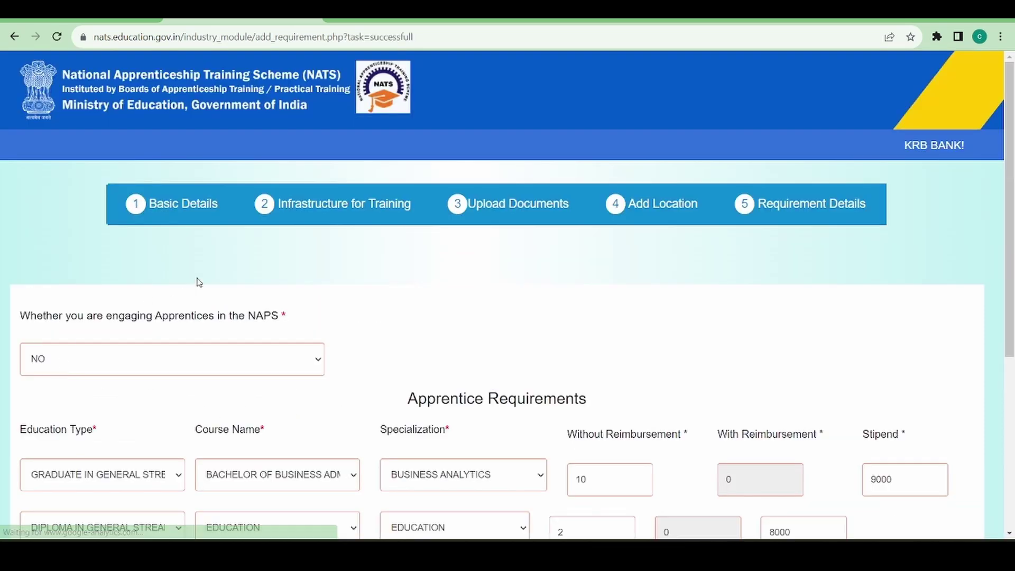
scroll(447, 299, "down", 3)
scroll(448, 300, "down", 3)
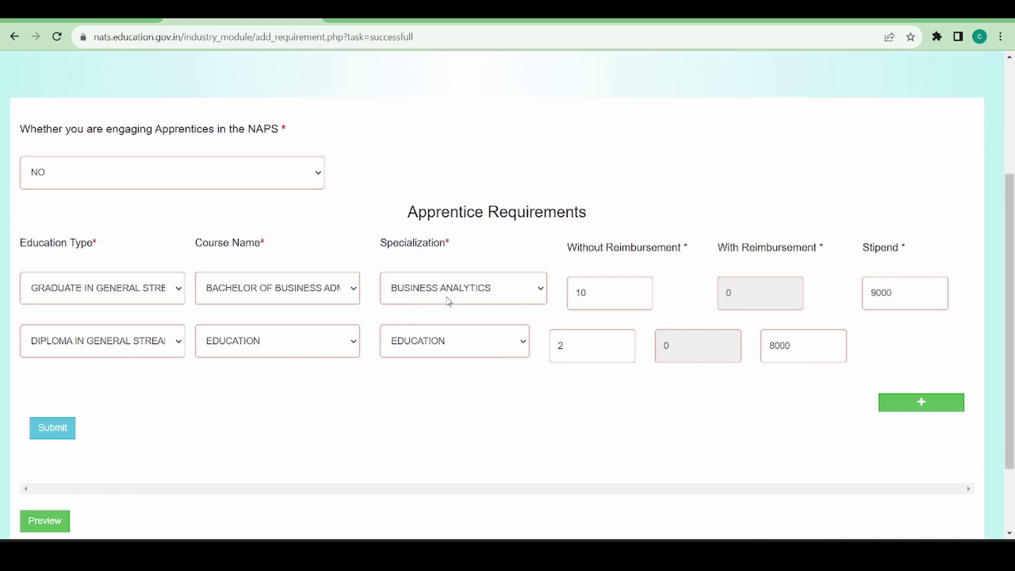
scroll(448, 301, "down", 1)
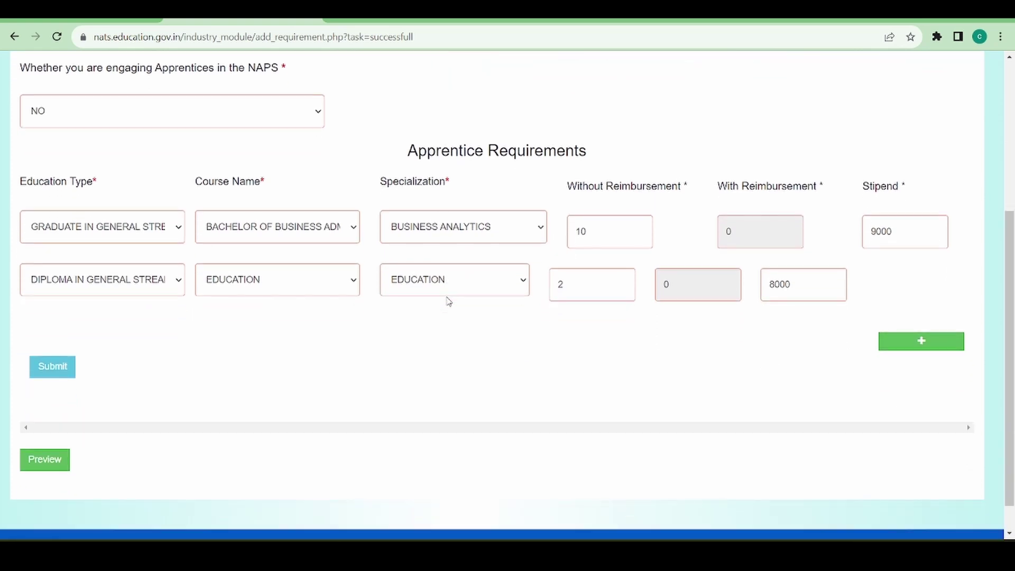
- Open the establishment profile preview and scroll through its sections
left_click(30, 465)
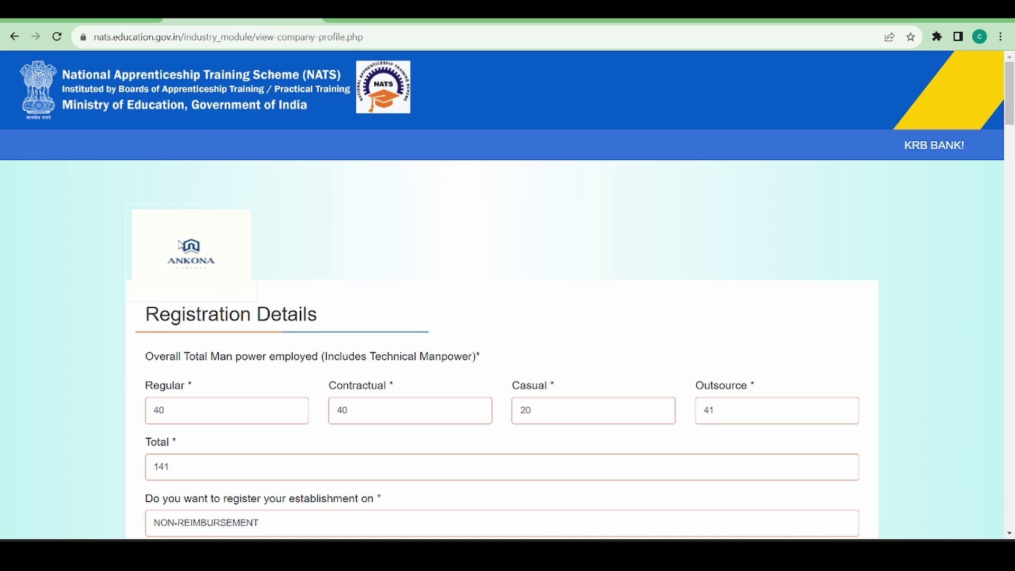
scroll(407, 284, "down", 10)
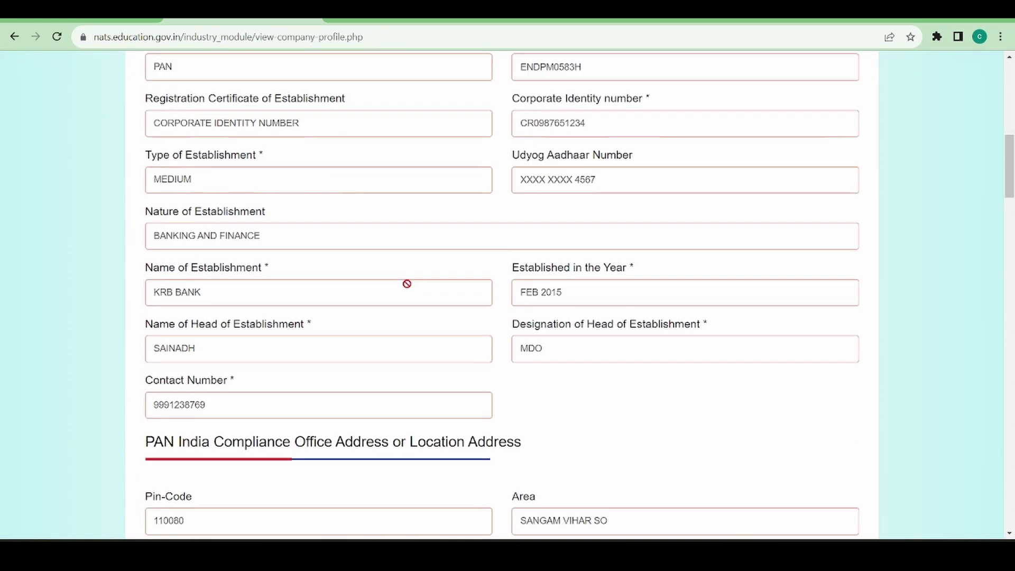
scroll(407, 284, "down", 16)
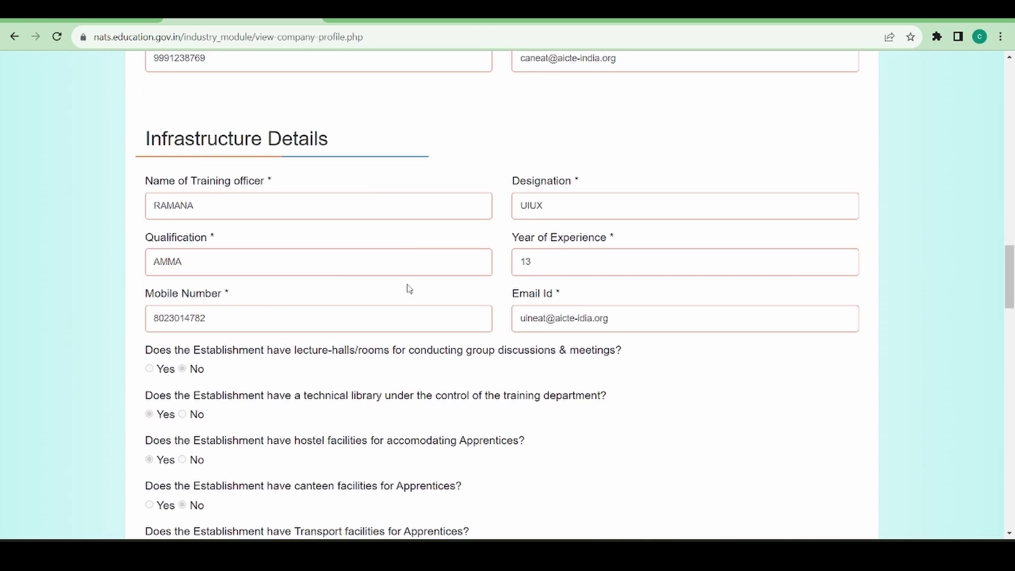
scroll(408, 288, "down", 14)
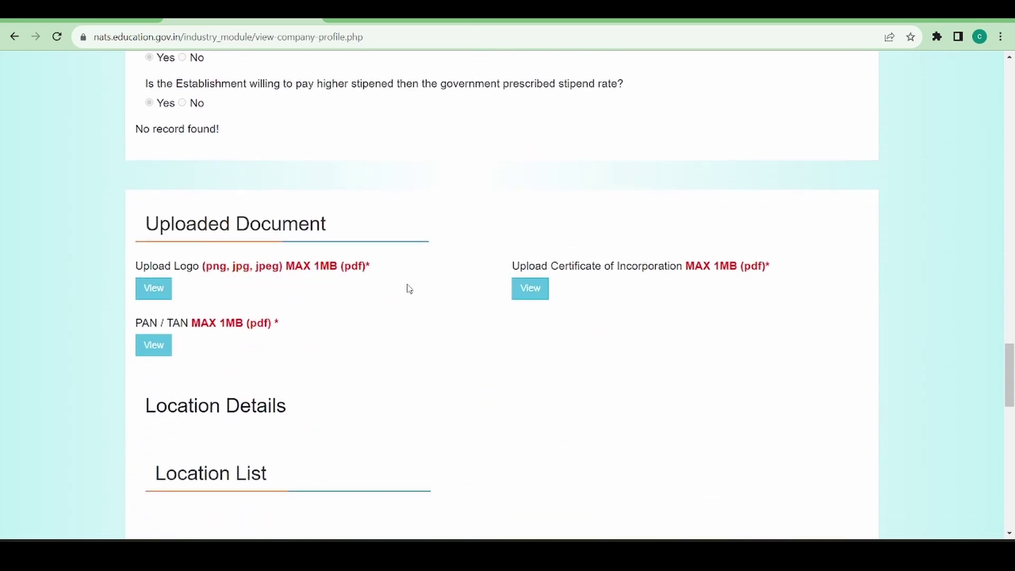
scroll(409, 288, "down", 2)
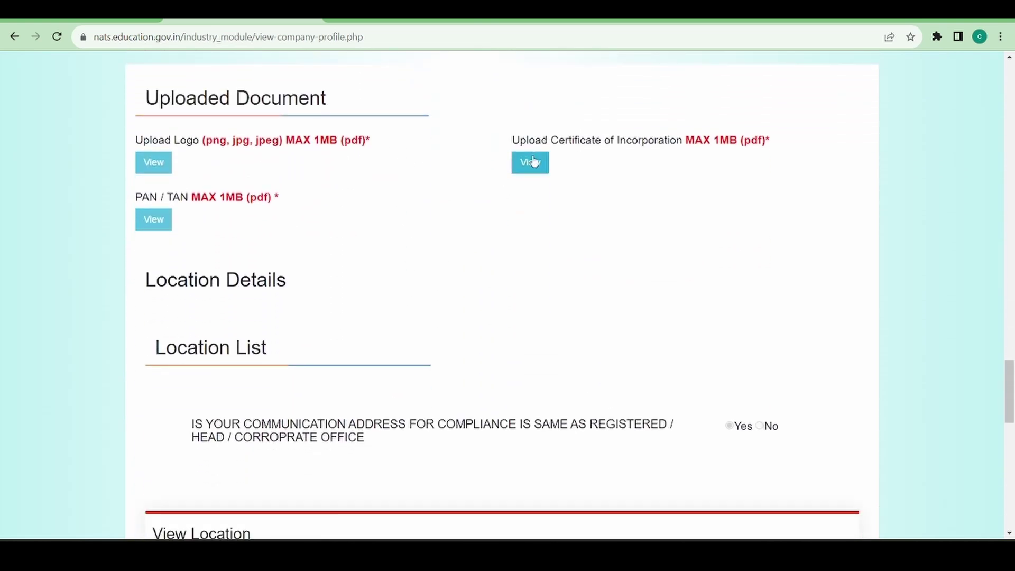
scroll(453, 310, "down", 6)
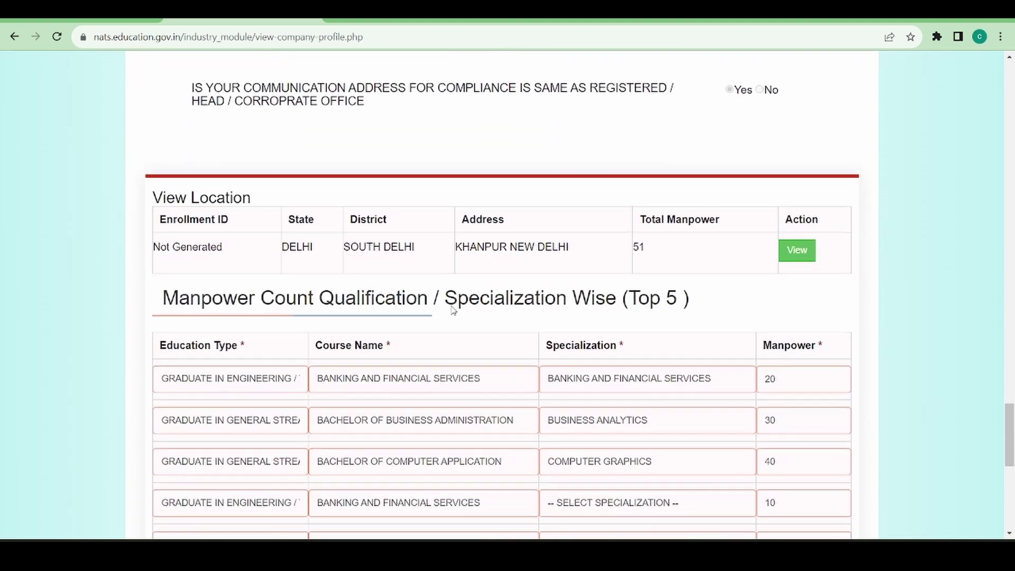
scroll(453, 310, "down", 2)
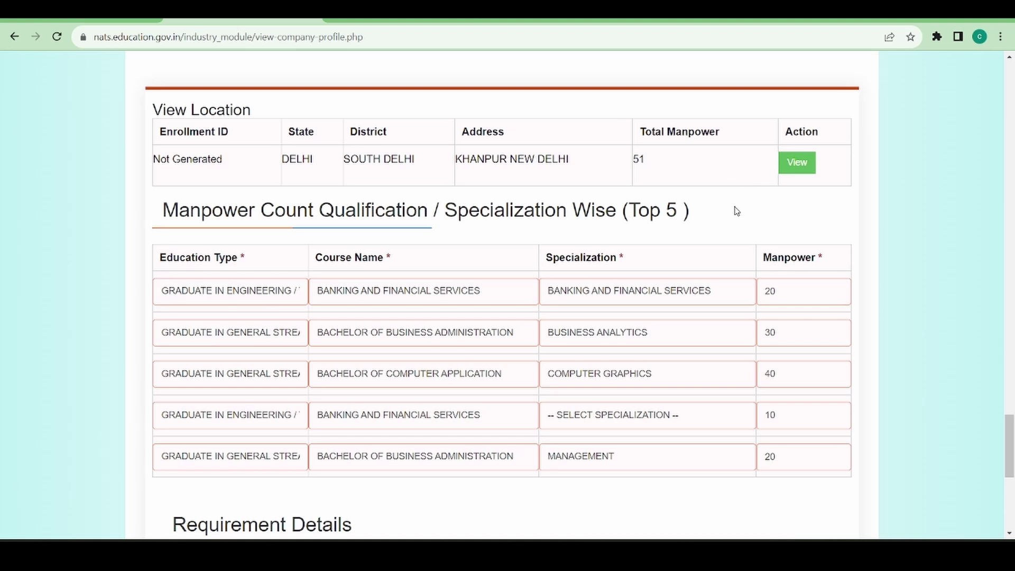
- View the registered location's full details, then return to the preview and scroll to the end
left_click(789, 172)
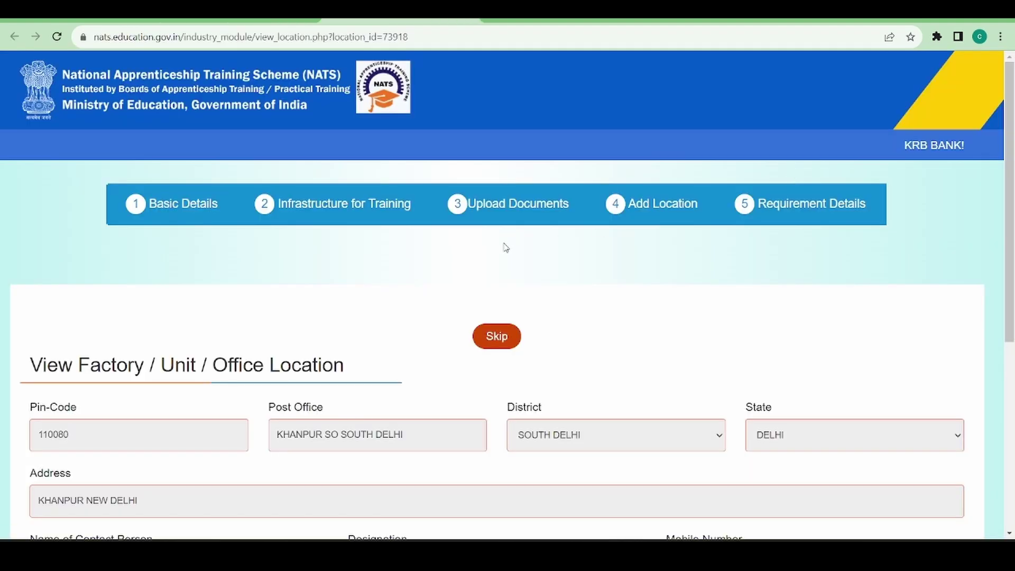
left_click(227, 20)
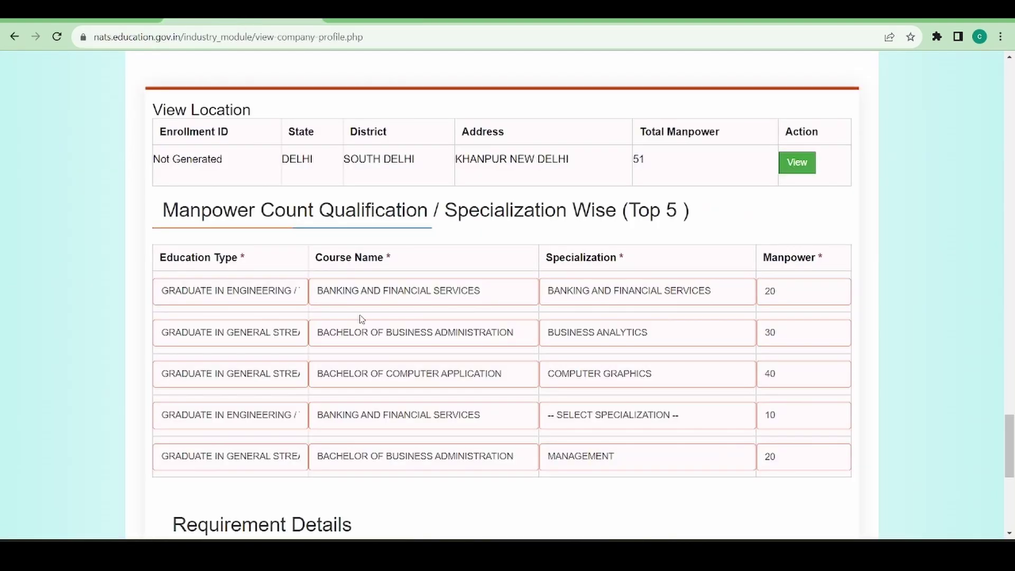
scroll(362, 319, "down", 1)
scroll(360, 320, "down", 5)
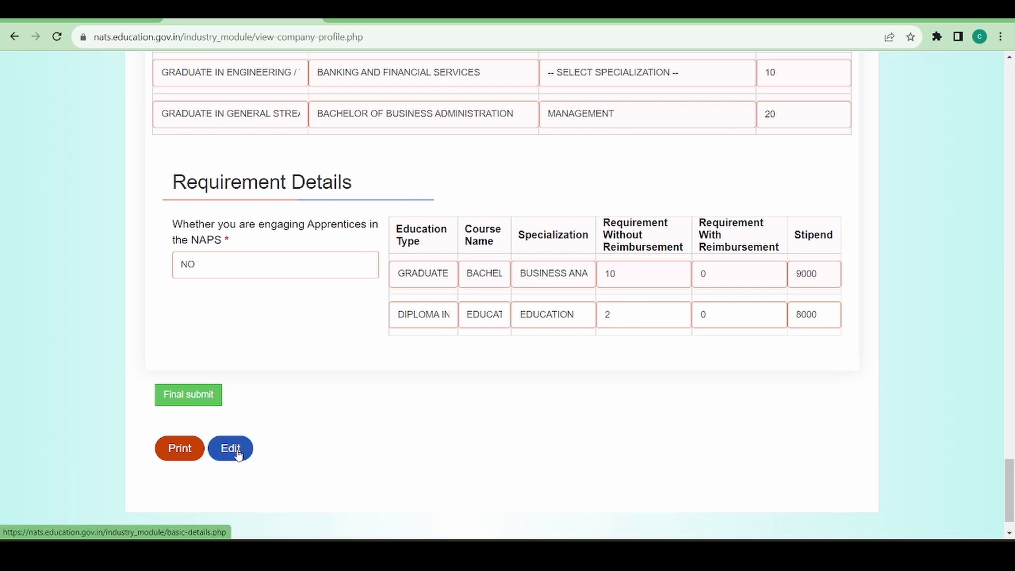
- Final-submit the establishment profile
left_click(198, 405)
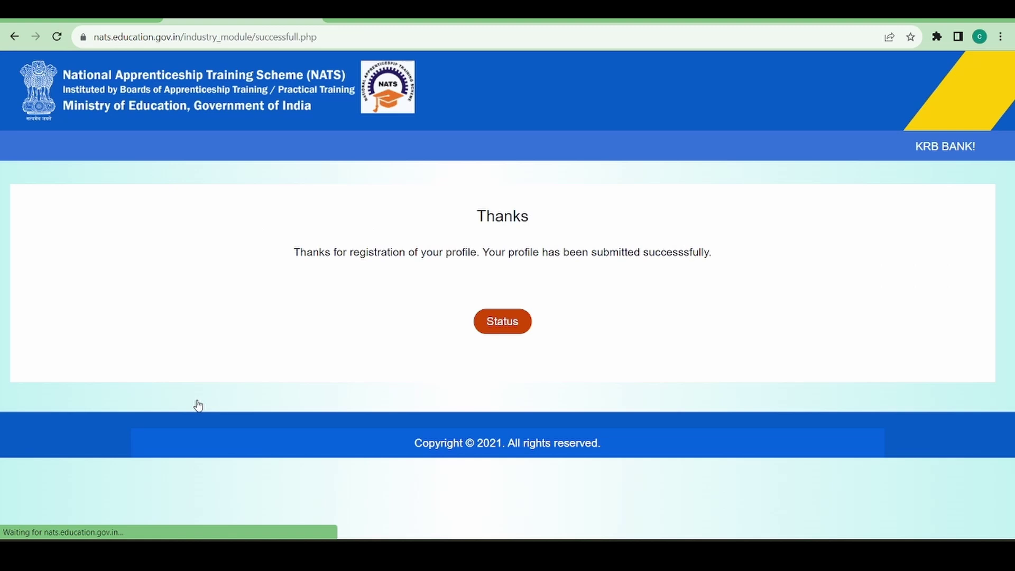